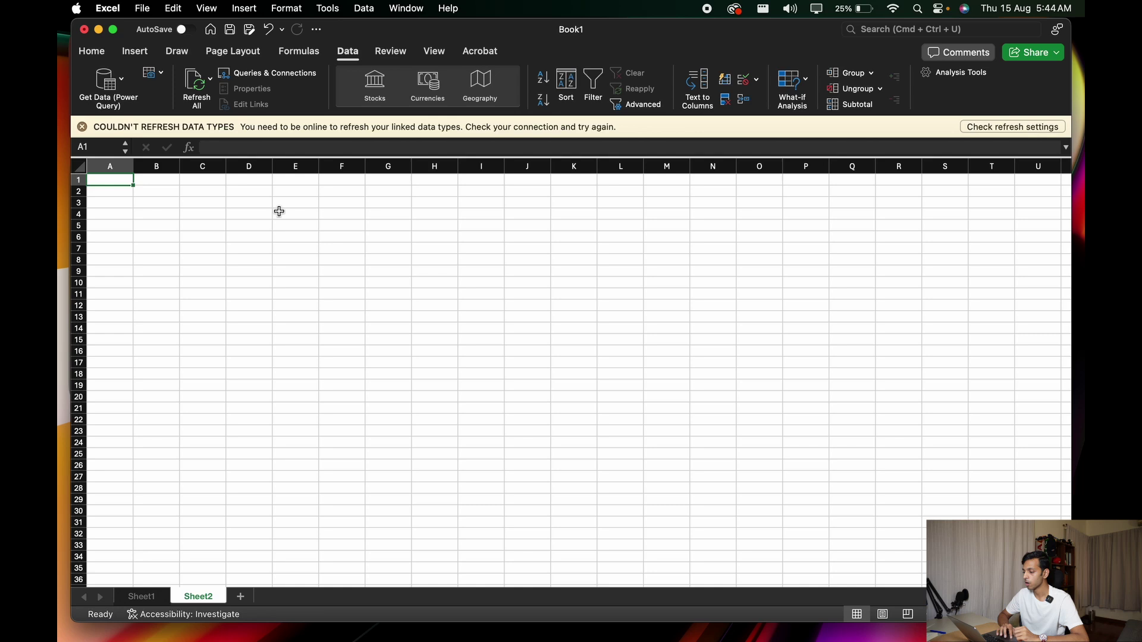
# Maximize the Excel window and enter msft, aapl, mstr and tsla in B3:B6.
pyautogui.click(157, 201)
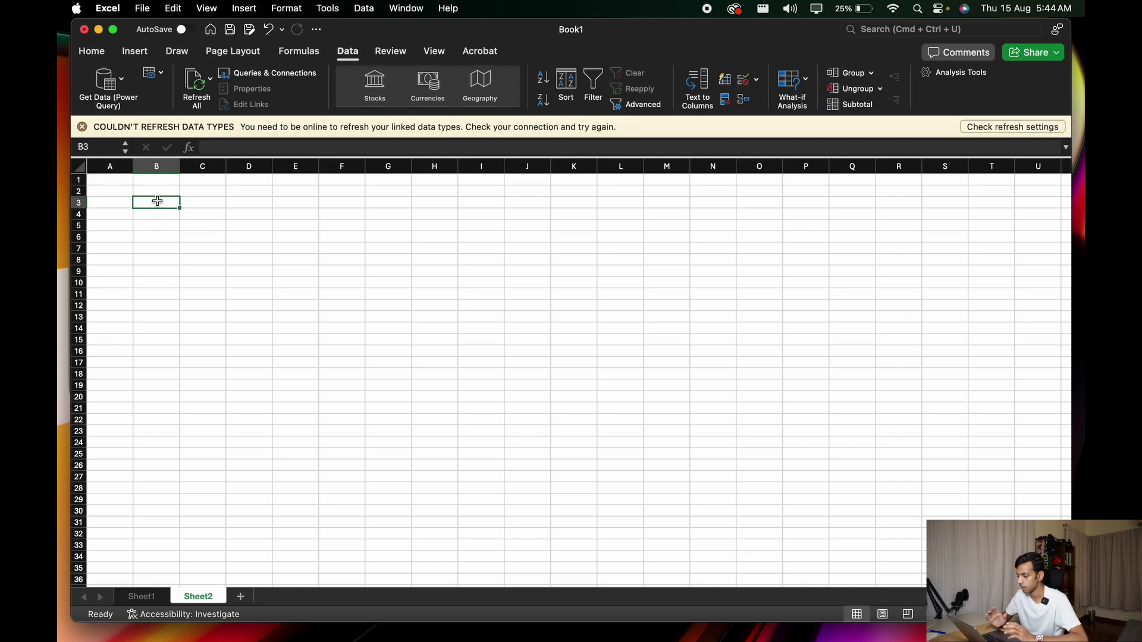
pyautogui.click(113, 29)
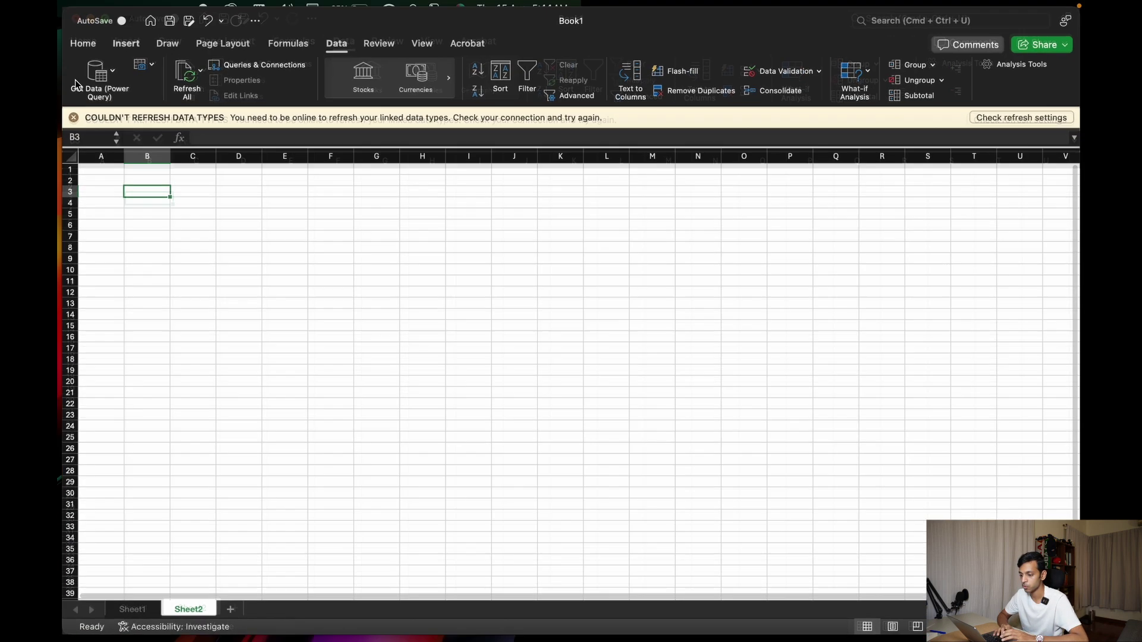
pyautogui.write('msft')
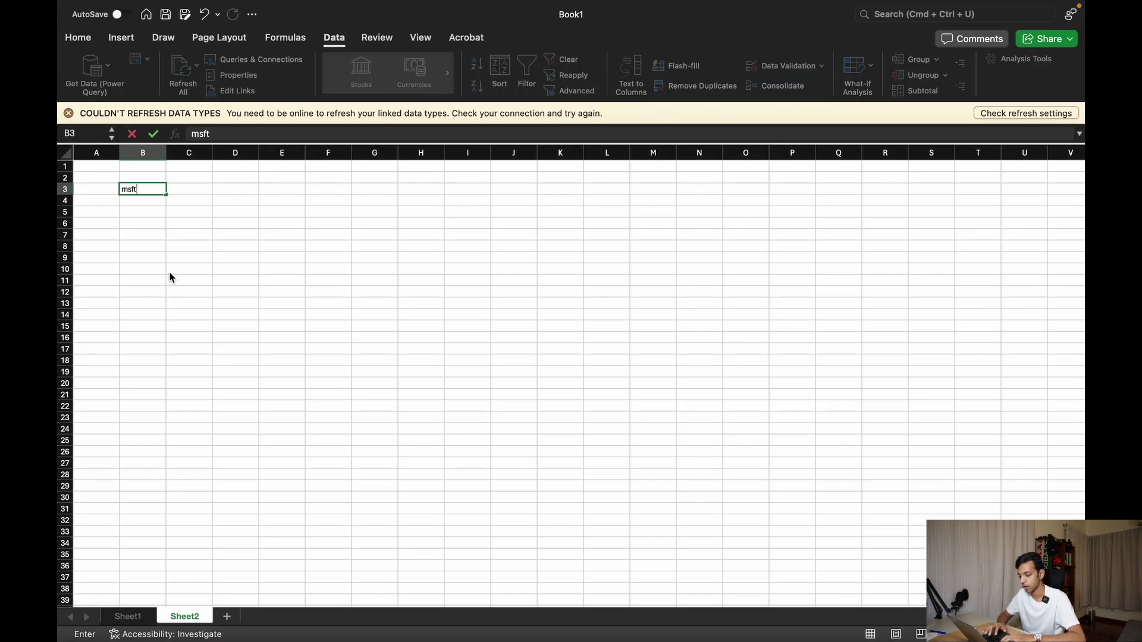
pyautogui.press('Return')
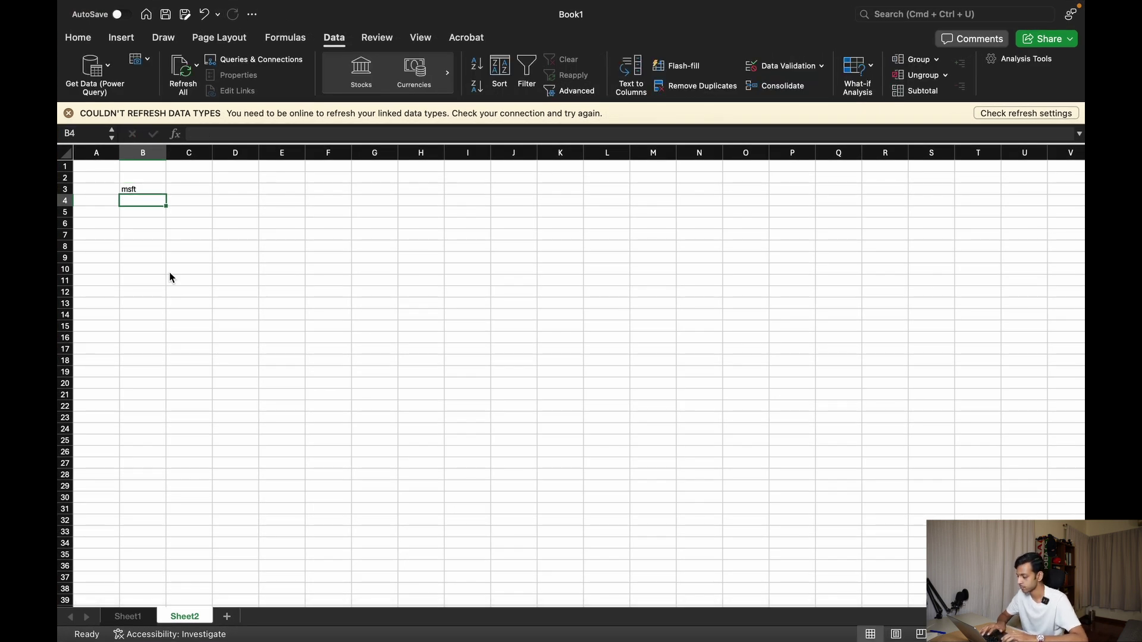
pyautogui.write('aapl')
pyautogui.press('Return')
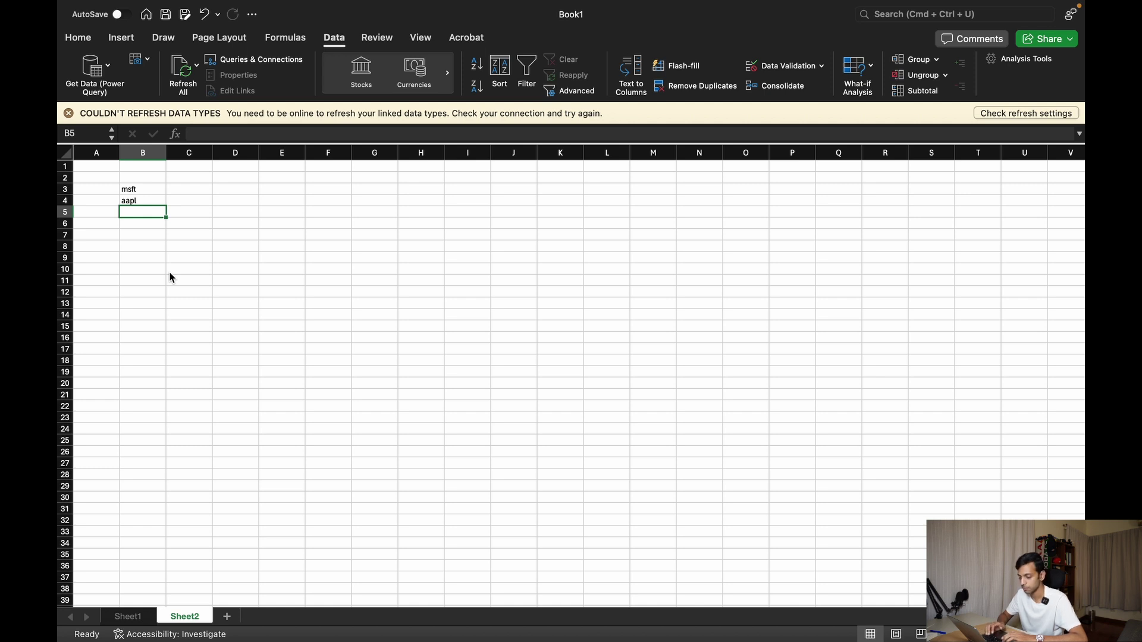
pyautogui.write('mstr')
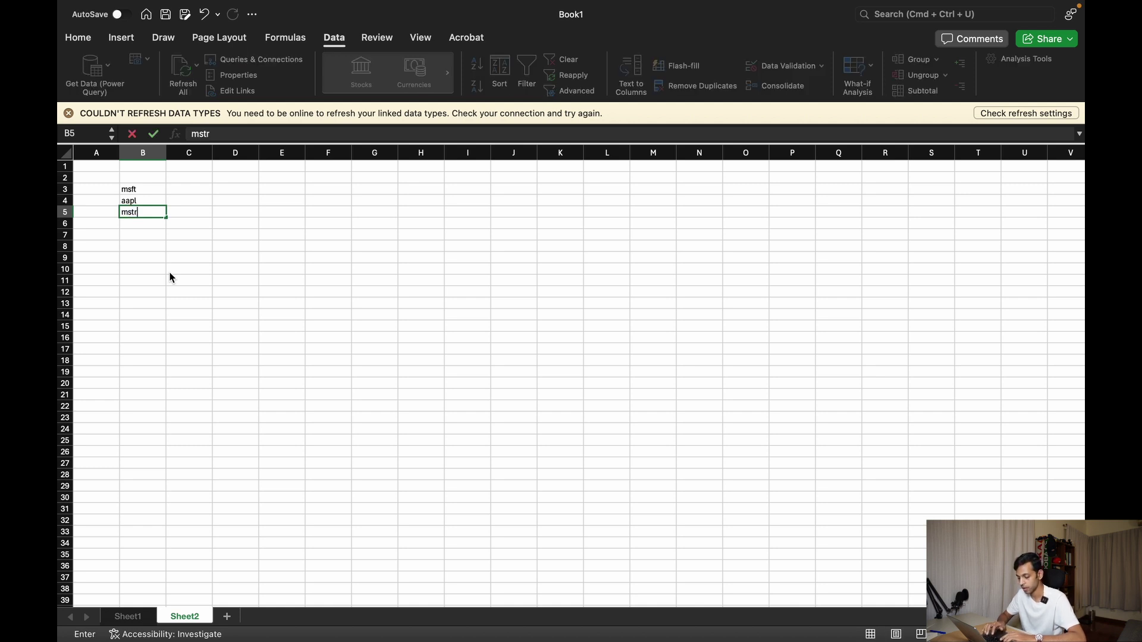
pyautogui.press('Return')
pyautogui.write('t')
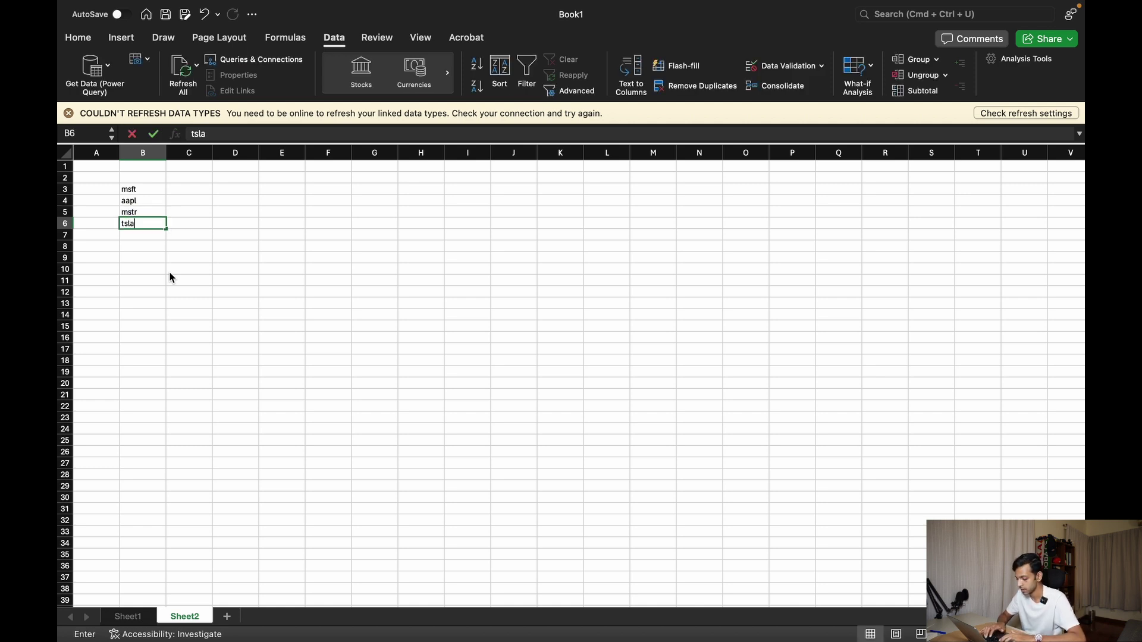
pyautogui.write('sla')
pyautogui.press('Return')
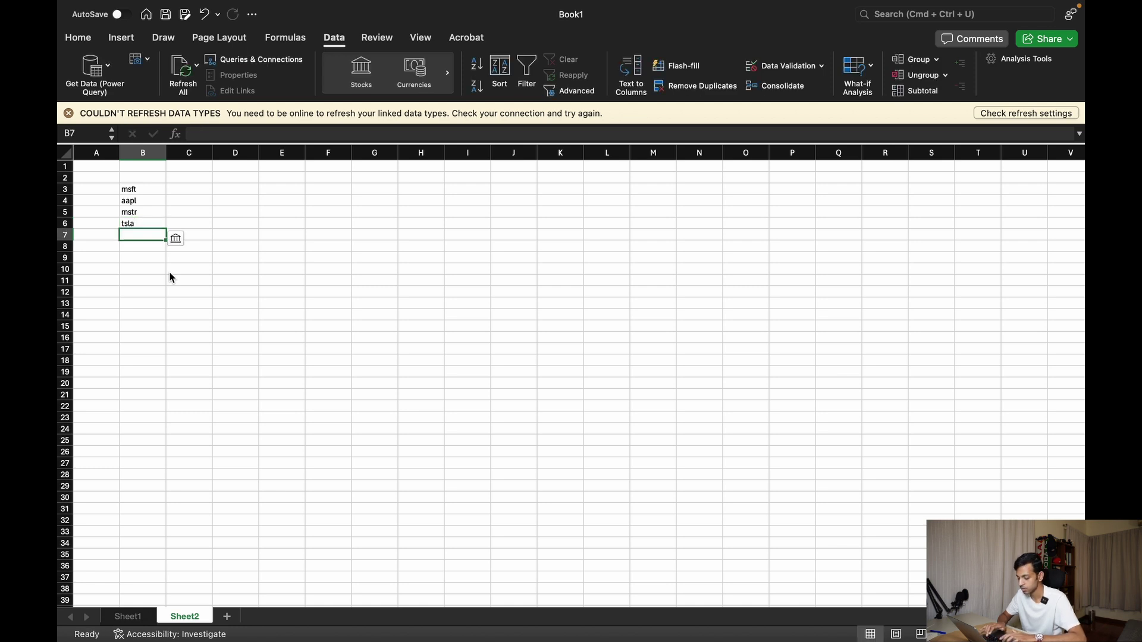
# Enter shell, sap, reliance and tatamotors in B7:B10.
pyautogui.write('shell')
pyautogui.press('Return')
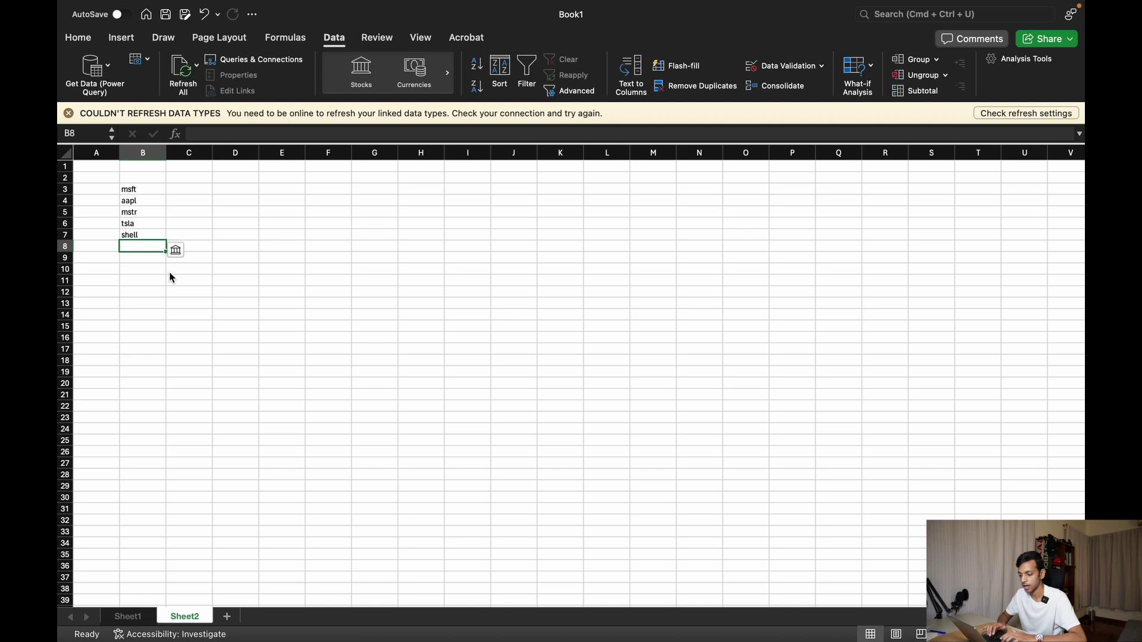
pyautogui.write('sap')
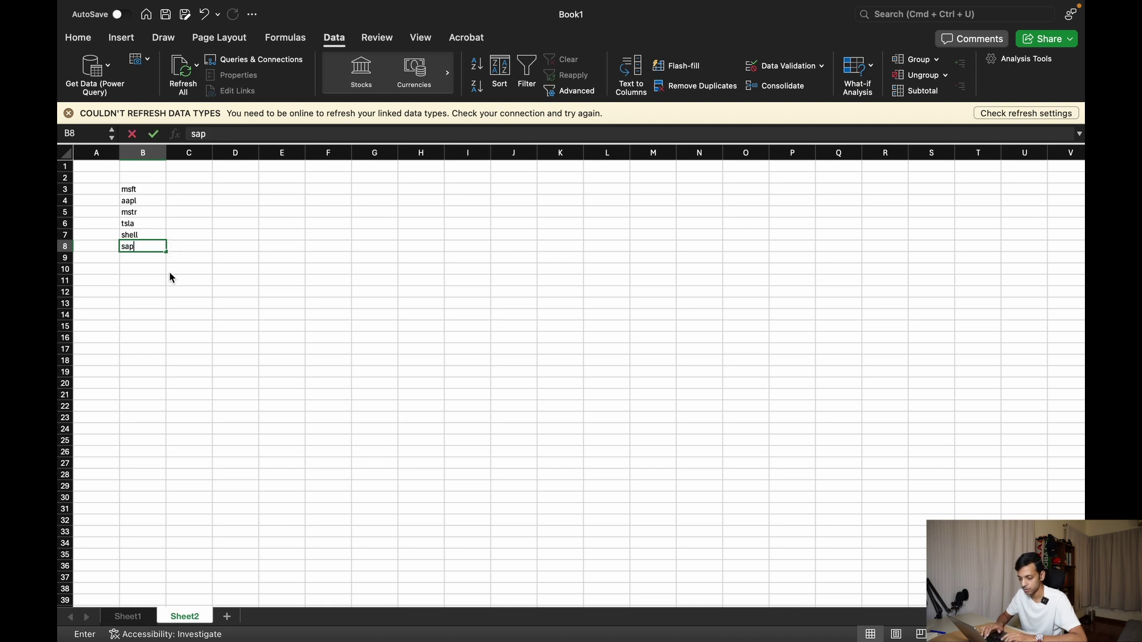
pyautogui.press('Return')
pyautogui.write('e')
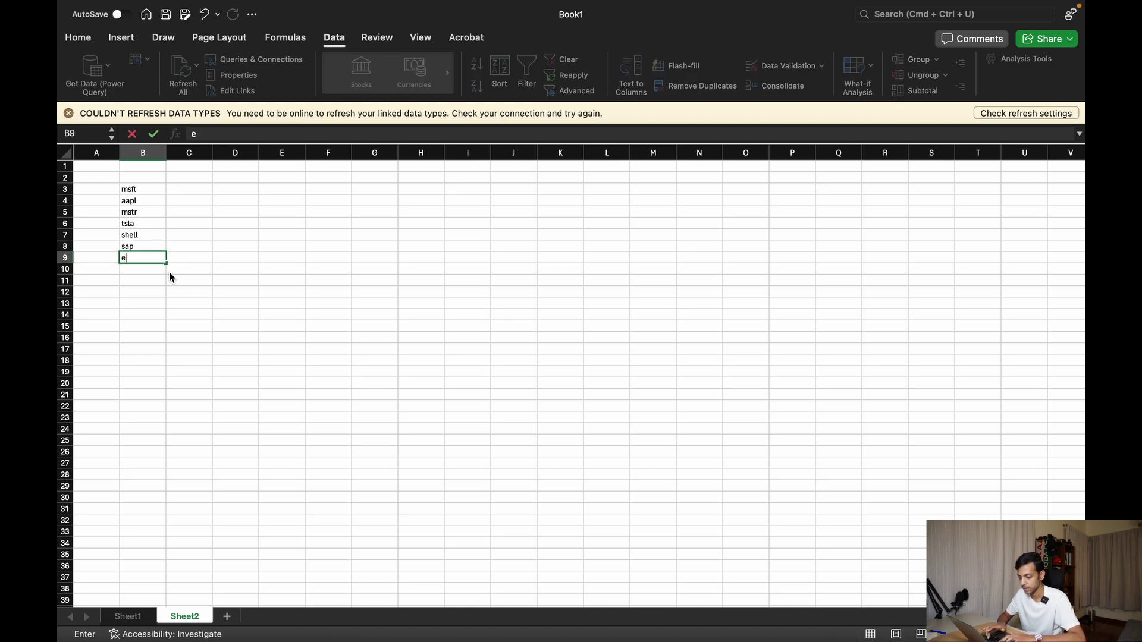
pyautogui.write('eliance')
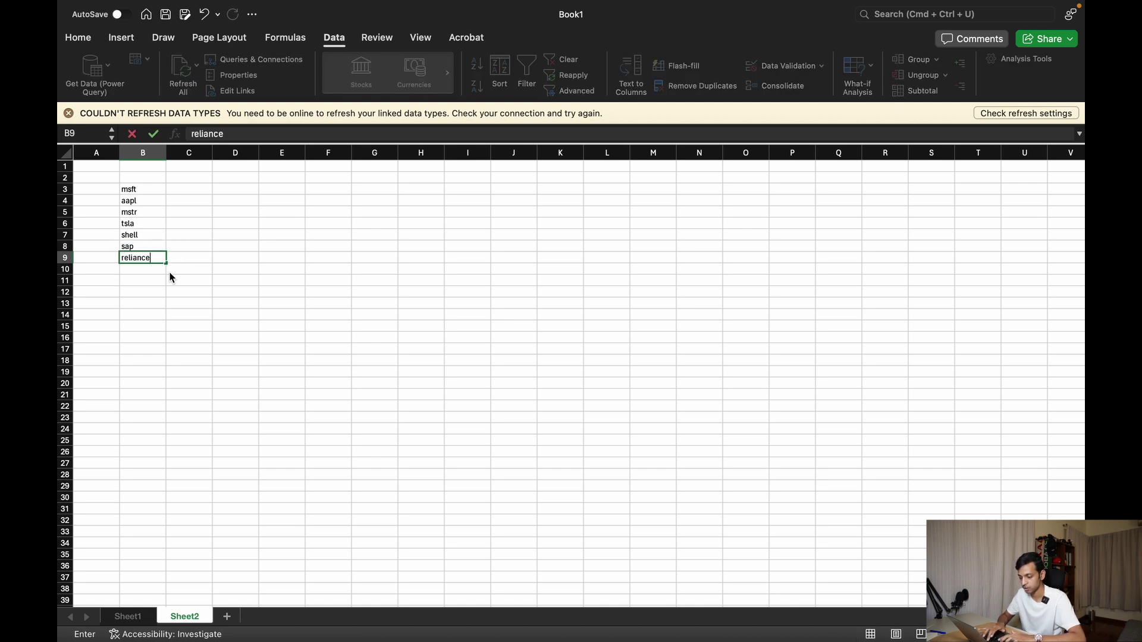
pyautogui.press('Return')
pyautogui.write('tat')
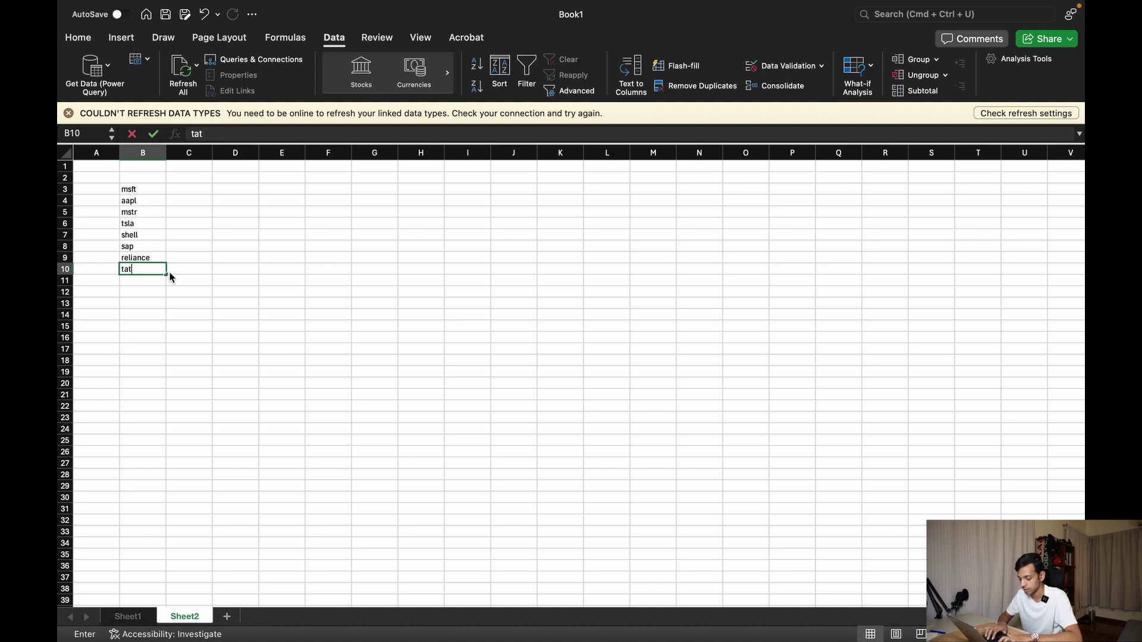
pyautogui.write('amo')
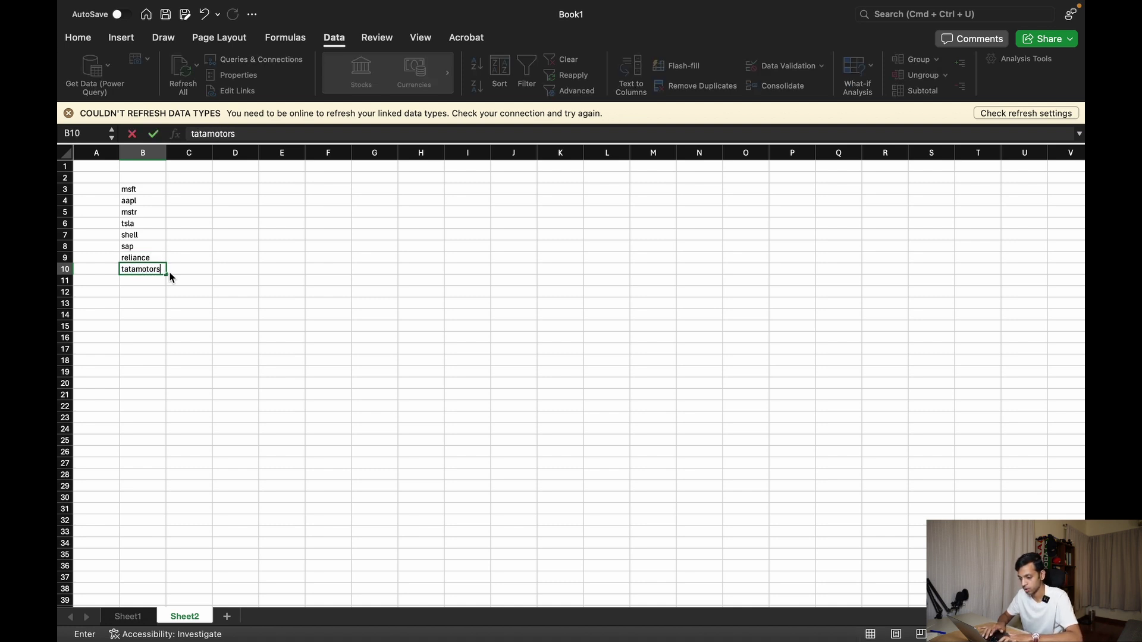
pyautogui.write('tors')
pyautogui.press('Return')
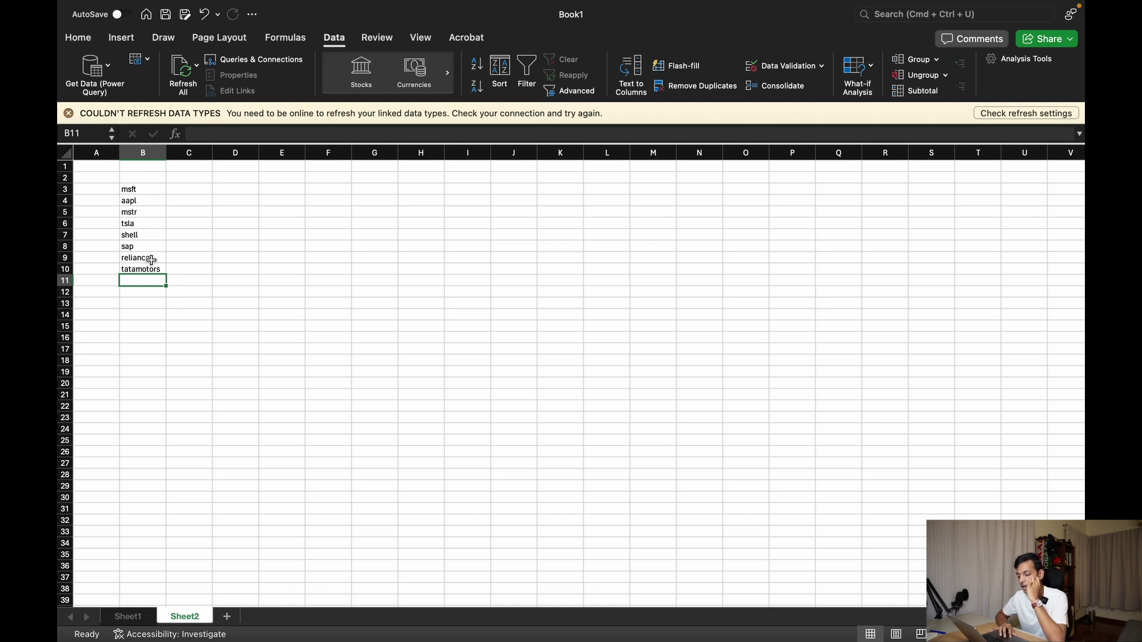
pyautogui.click(147, 324)
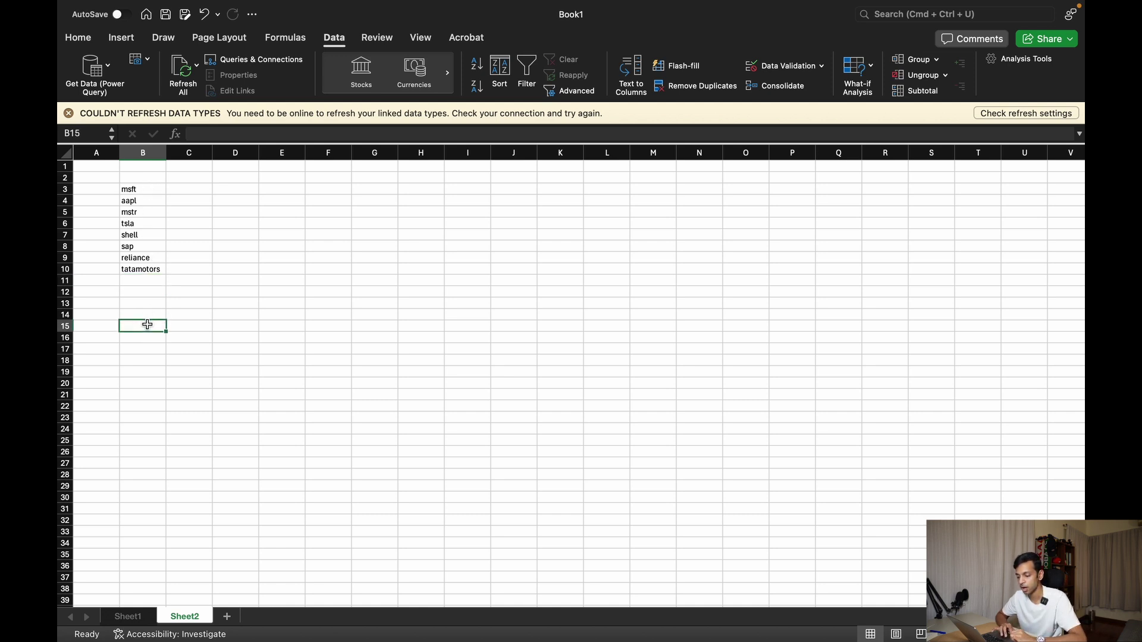
pyautogui.write('msft')
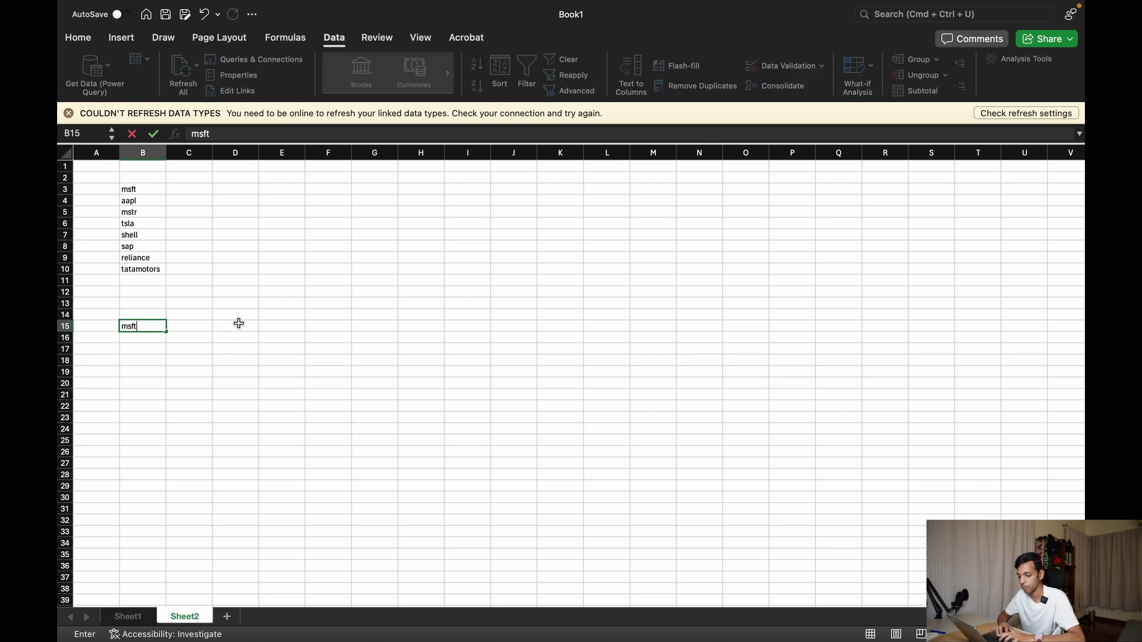
pyautogui.click(236, 324)
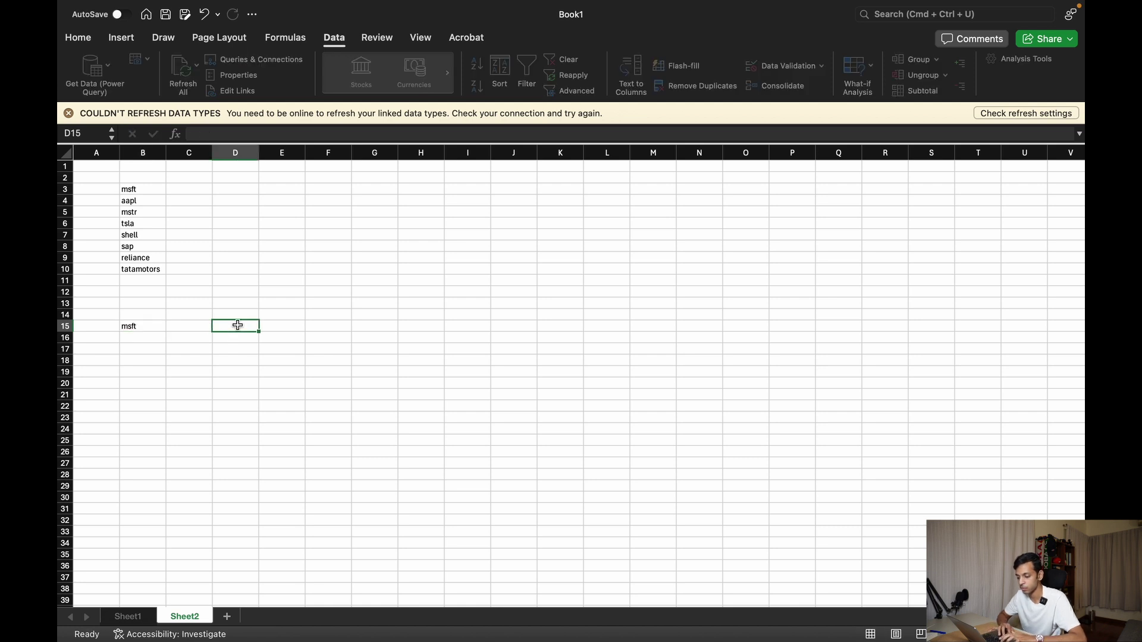
pyautogui.write('=STOC')
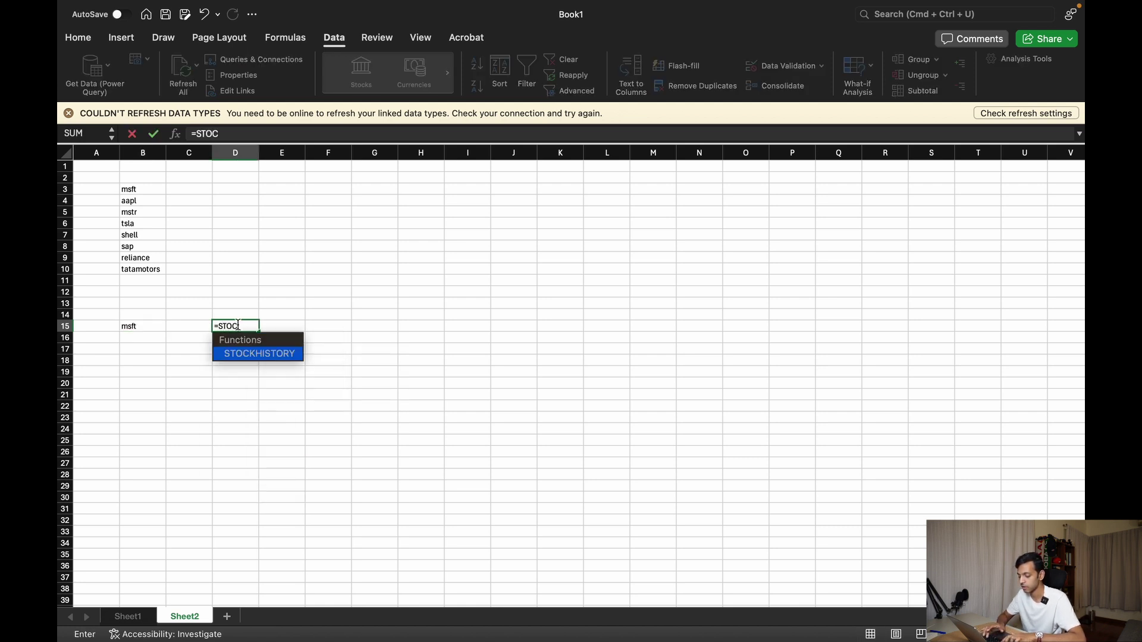
pyautogui.write('K(')
pyautogui.press('BackSpace')
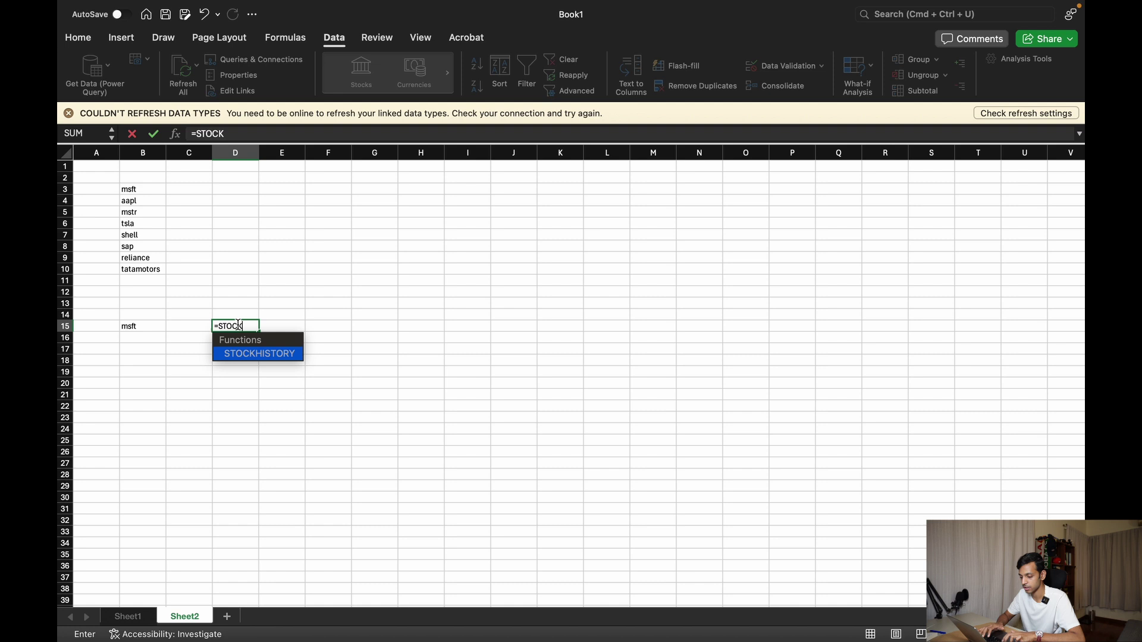
pyautogui.press('Tab')
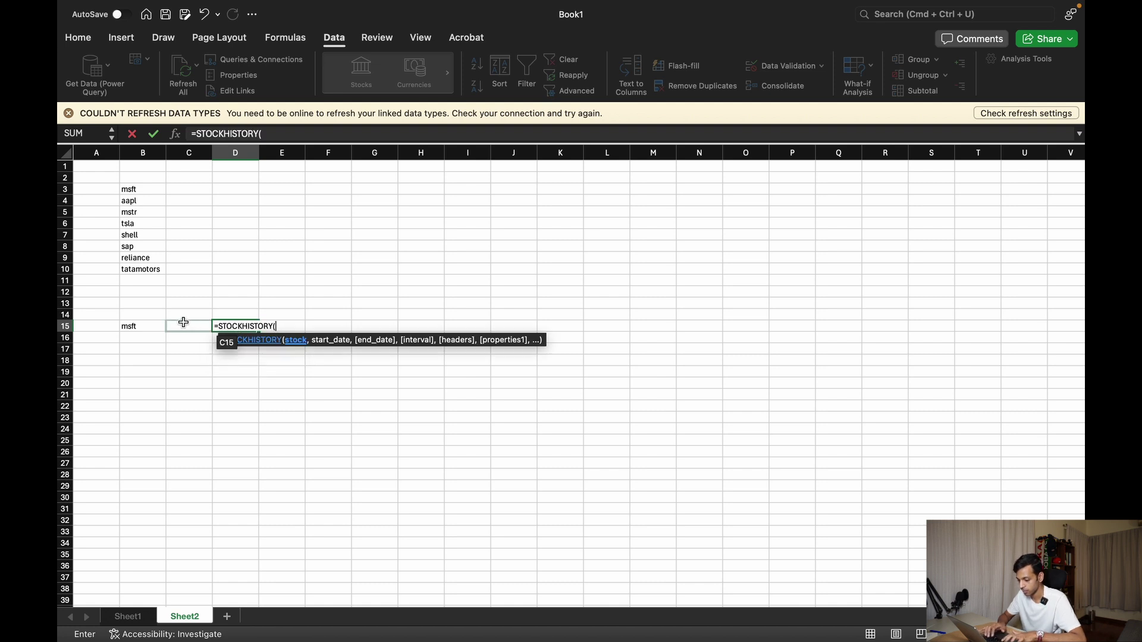
pyautogui.click(157, 327)
pyautogui.write(',')
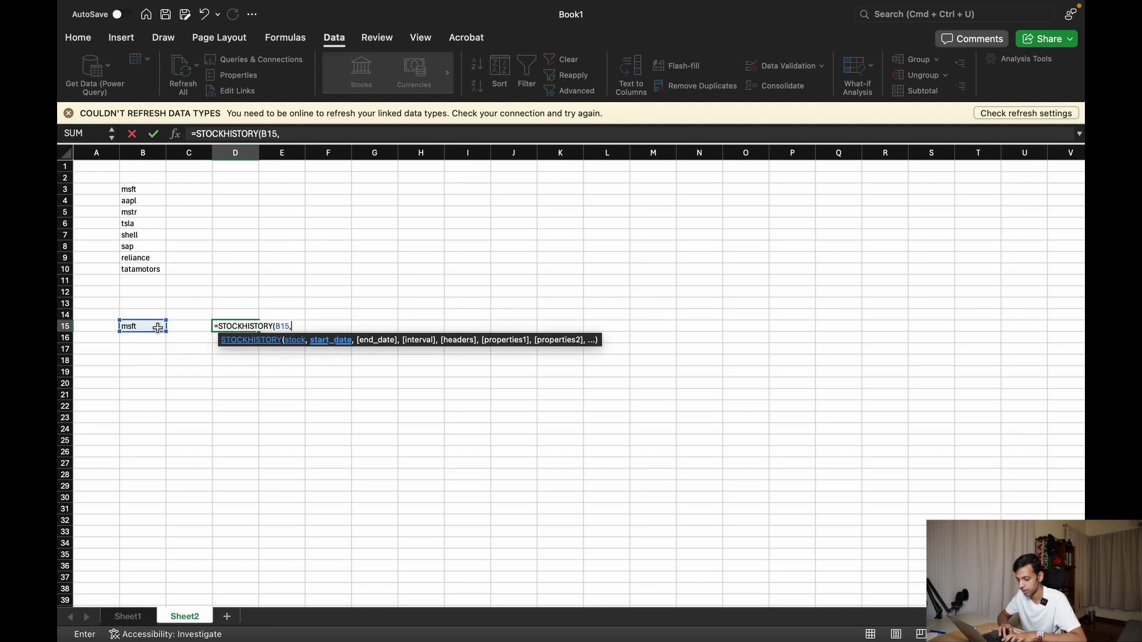
pyautogui.write('TODa')
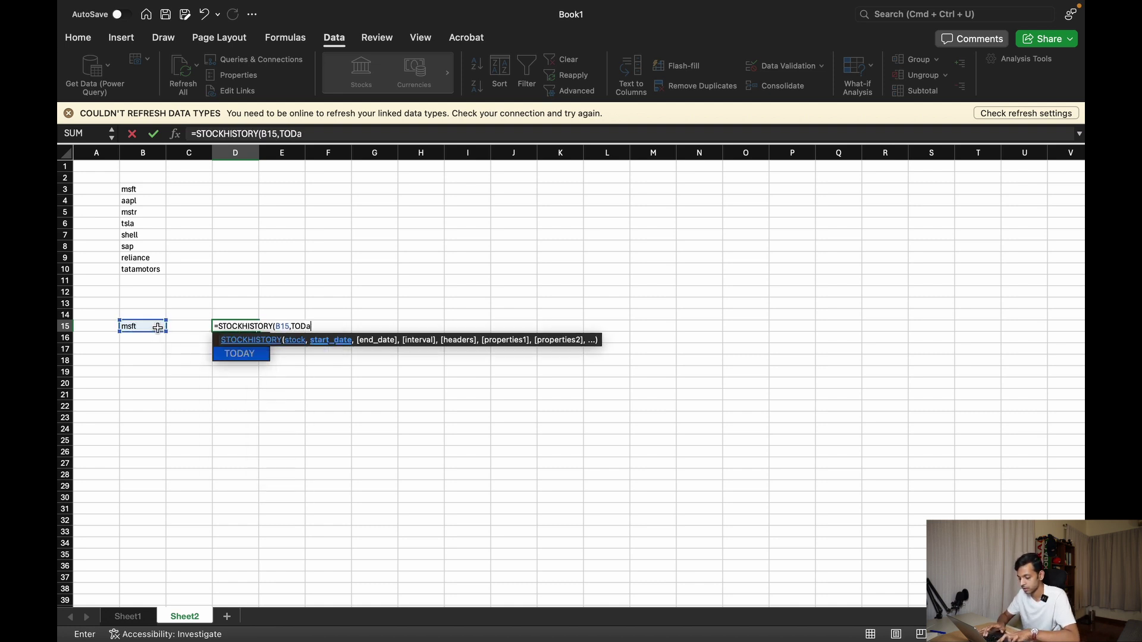
pyautogui.press('BackSpace')
pyautogui.press('BackSpace')
pyautogui.press('BackSpace')
pyautogui.press('BackSpace')
pyautogui.press('BackSpace')
pyautogui.press('BackSpace')
pyautogui.press('BackSpace')
pyautogui.press('BackSpace')
pyautogui.press('BackSpace')
pyautogui.press('BackSpace')
pyautogui.press('BackSpace')
pyautogui.press('BackSpace')
pyautogui.press('BackSpace')
pyautogui.press('BackSpace')
pyautogui.press('BackSpace')
pyautogui.press('BackSpace')
pyautogui.press('BackSpace')
pyautogui.press('BackSpace')
pyautogui.press('BackSpace')
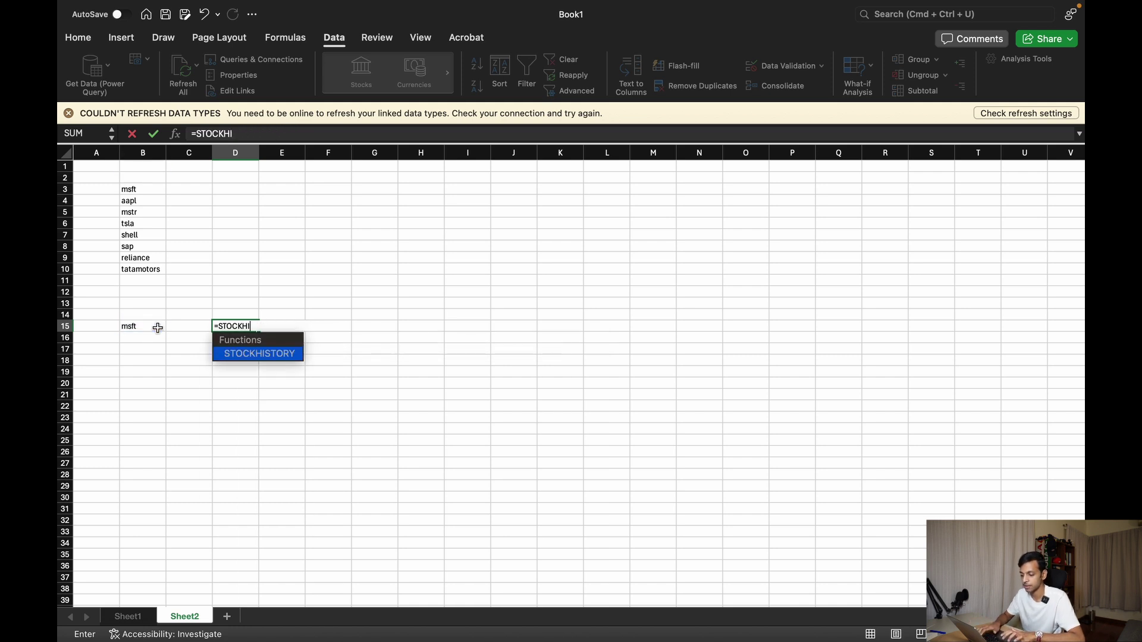
pyautogui.press('BackSpace')
pyautogui.press('BackSpace')
pyautogui.click(153, 342)
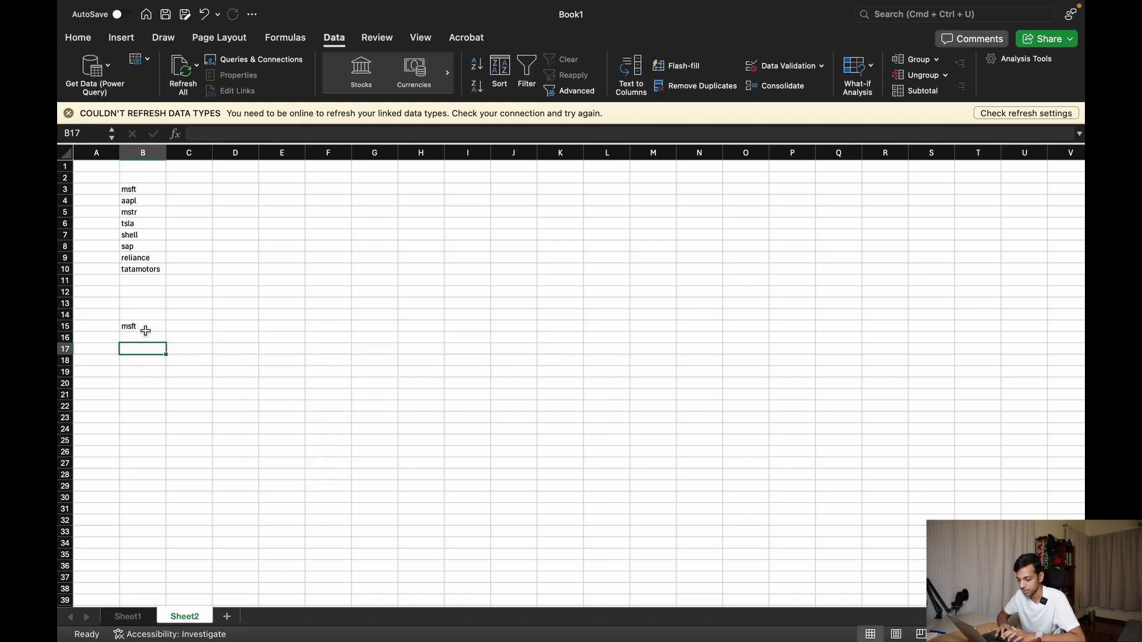
pyautogui.click(145, 329)
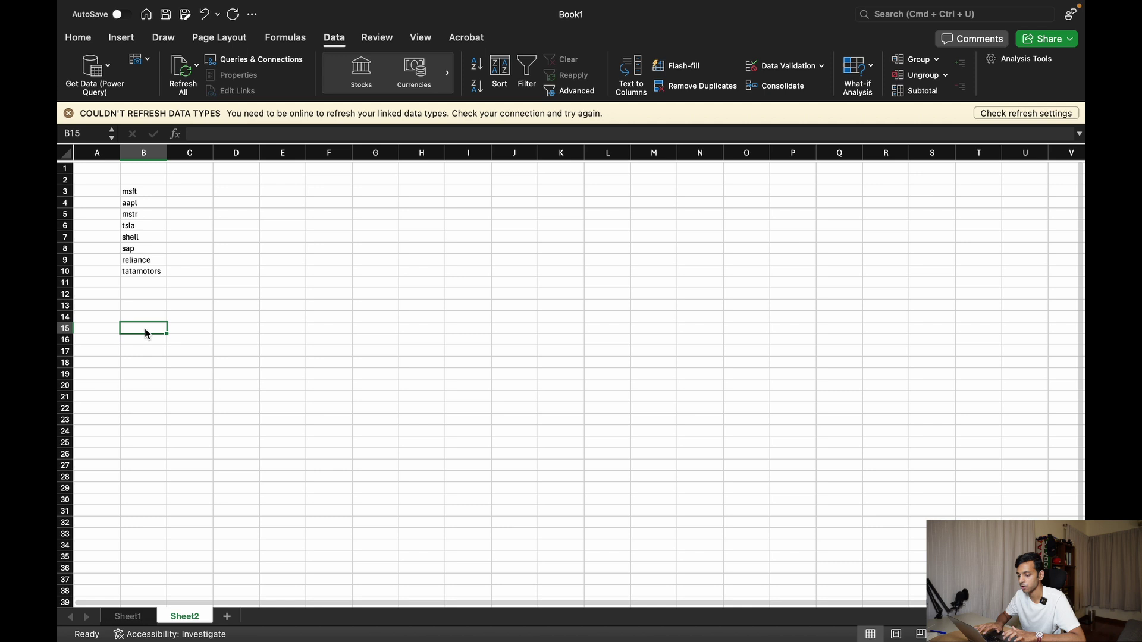
# Dismiss the data type refresh error and convert the tickers in B3:B10 into a table.
pyautogui.scroll(2, 146, 322)
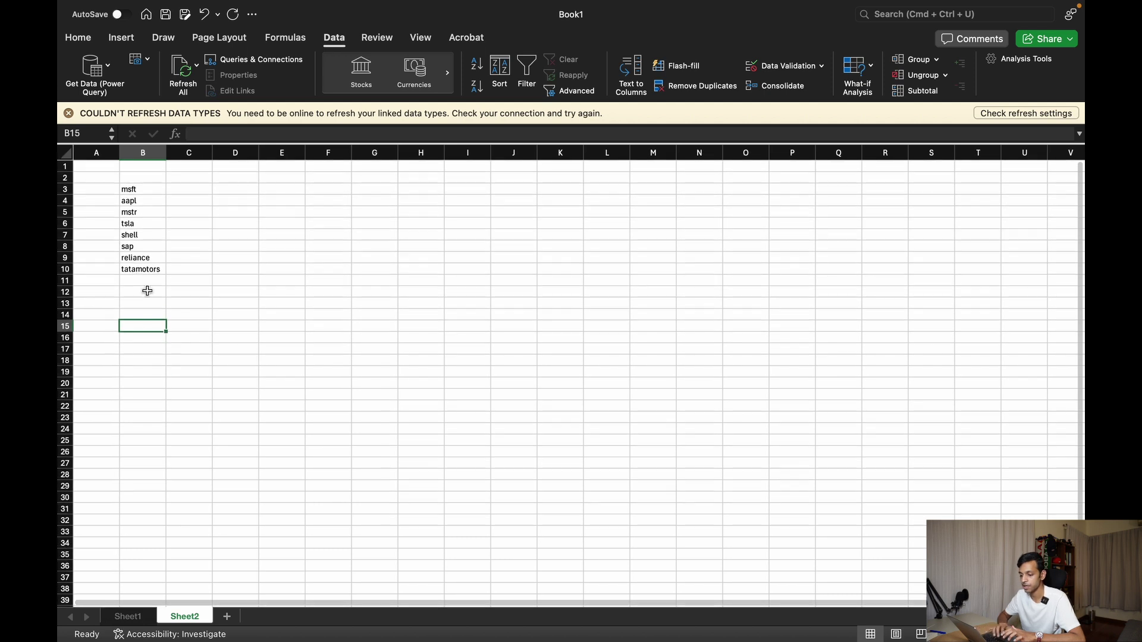
pyautogui.click(68, 113)
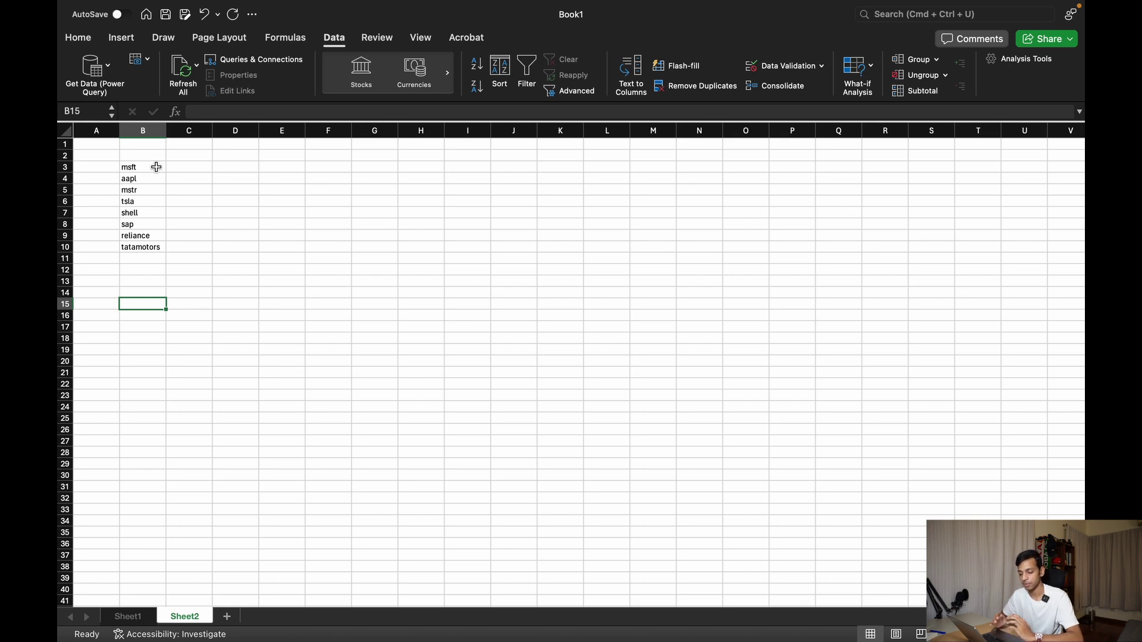
pyautogui.moveTo(156, 167); pyautogui.dragTo(158, 251)
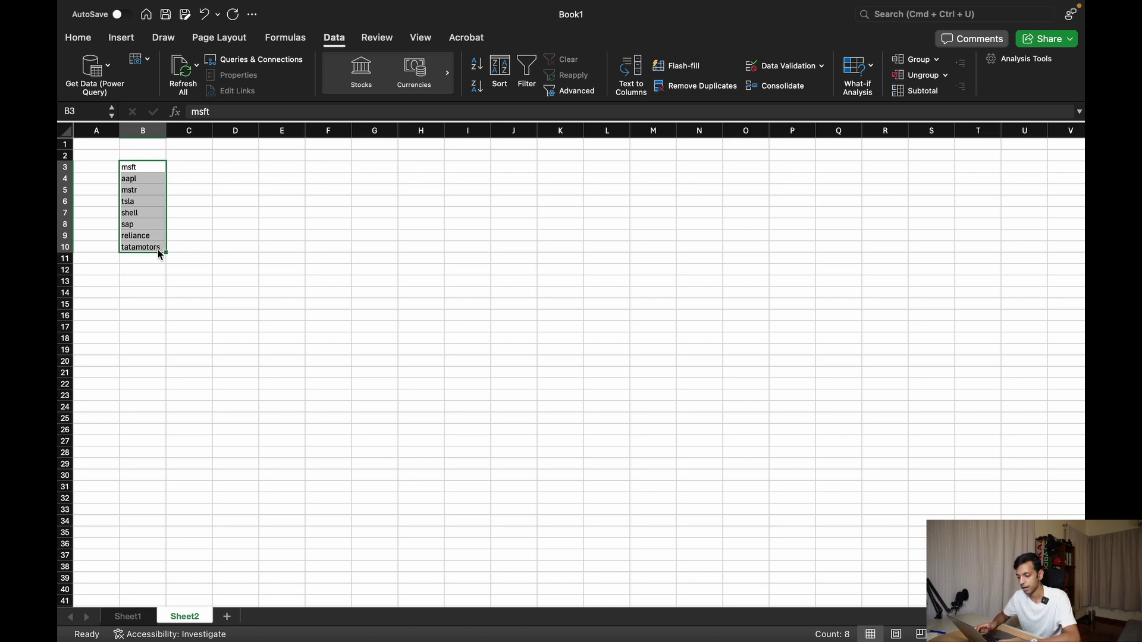
pyautogui.hotkey('ctrl', 't')
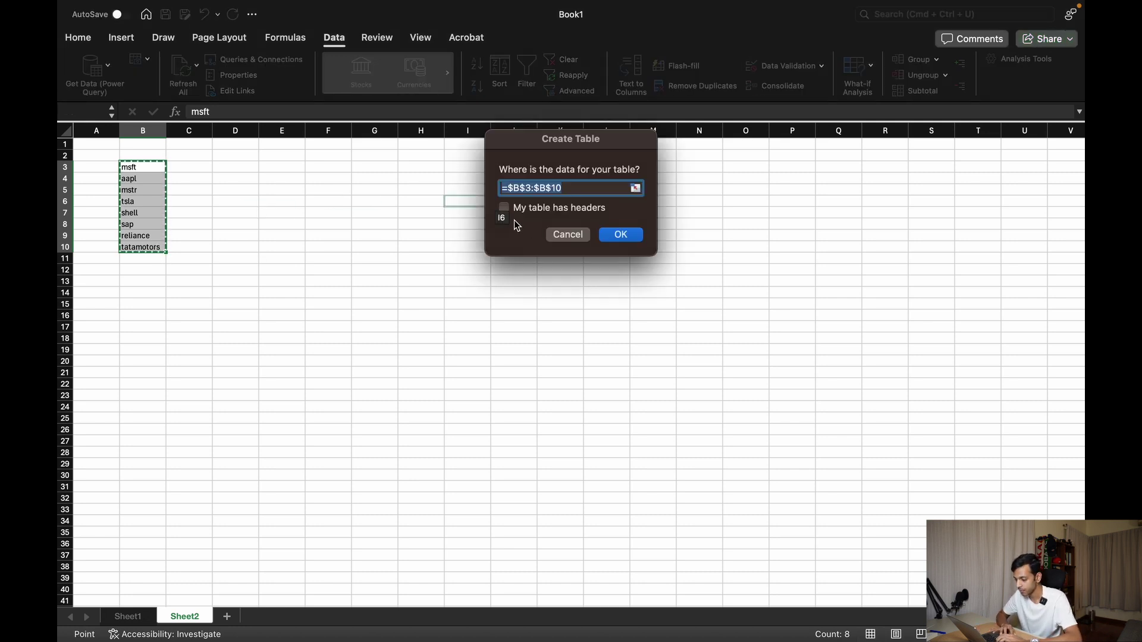
pyautogui.click(619, 235)
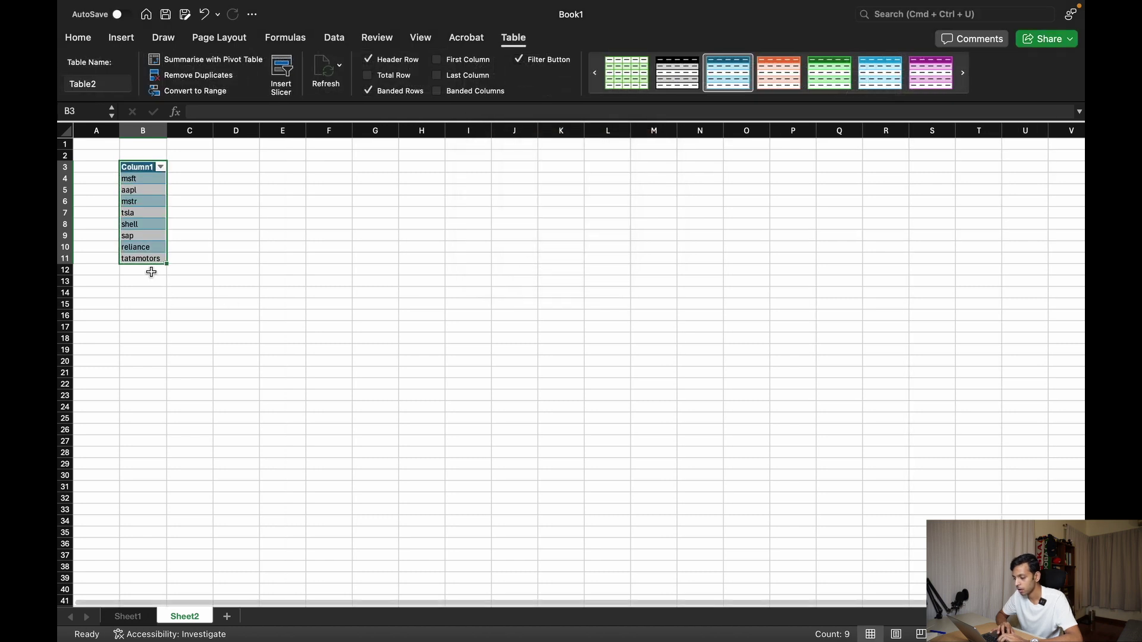
# Rename the table header from Column1 to Stocks and reselect the tickers.
pyautogui.doubleClick(139, 166)
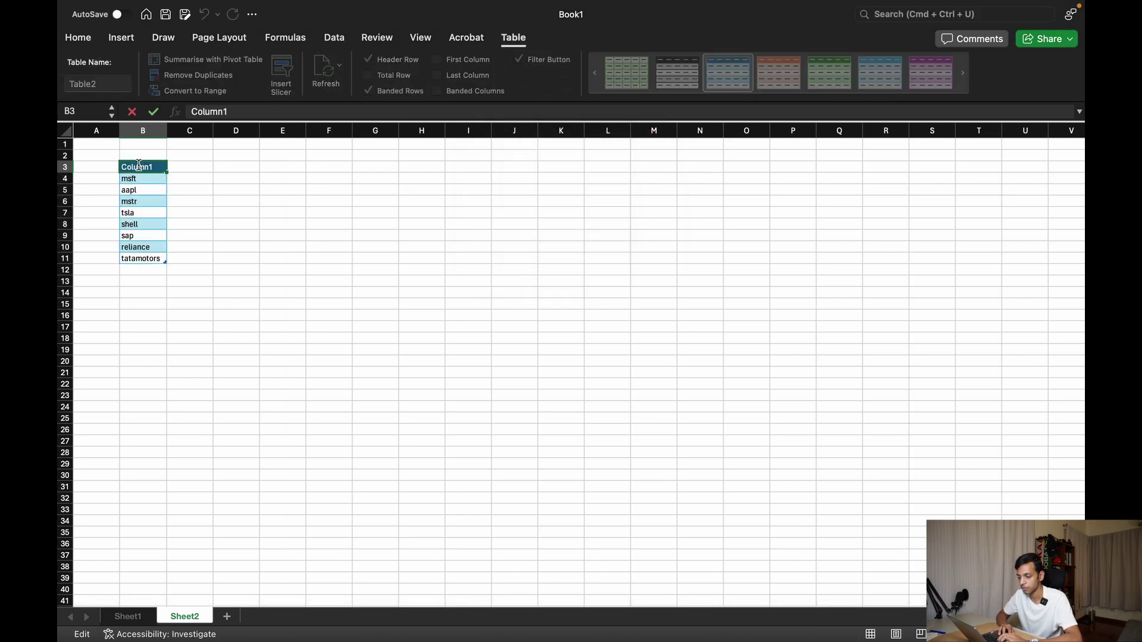
pyautogui.write('s')
pyautogui.press('BackSpace')
pyautogui.write('S')
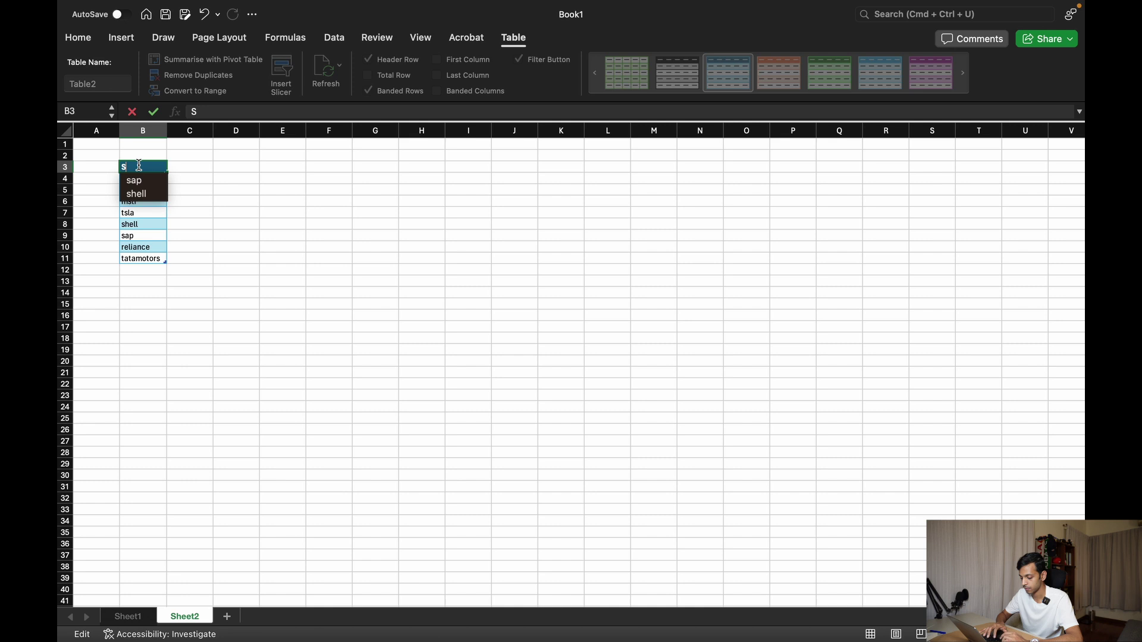
pyautogui.write('tocks')
pyautogui.press('Return')
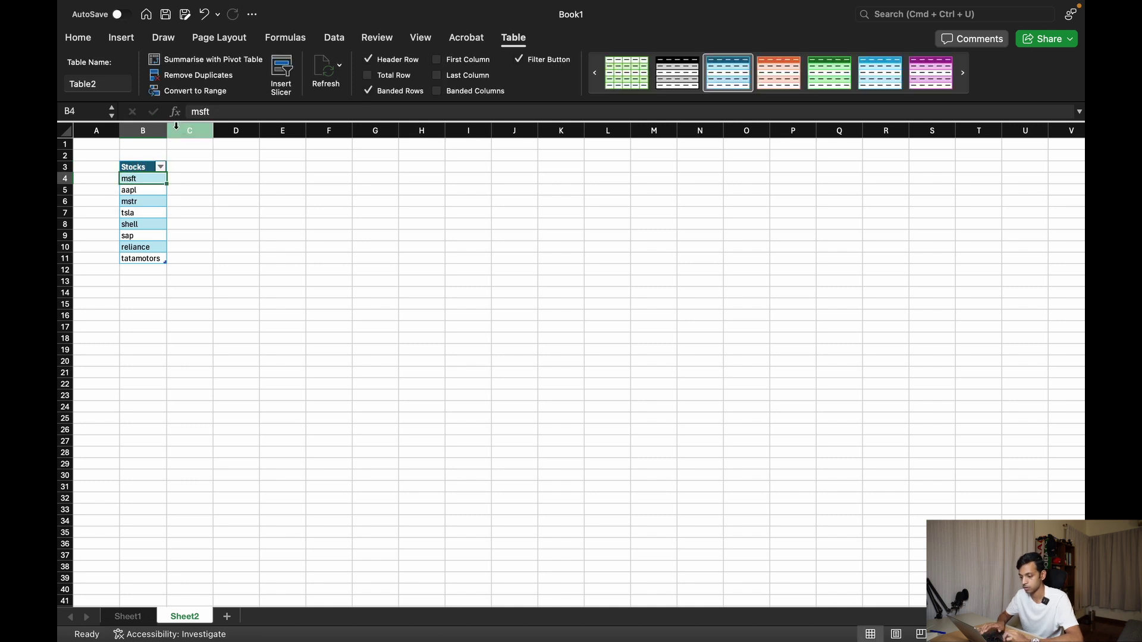
pyautogui.click(214, 190)
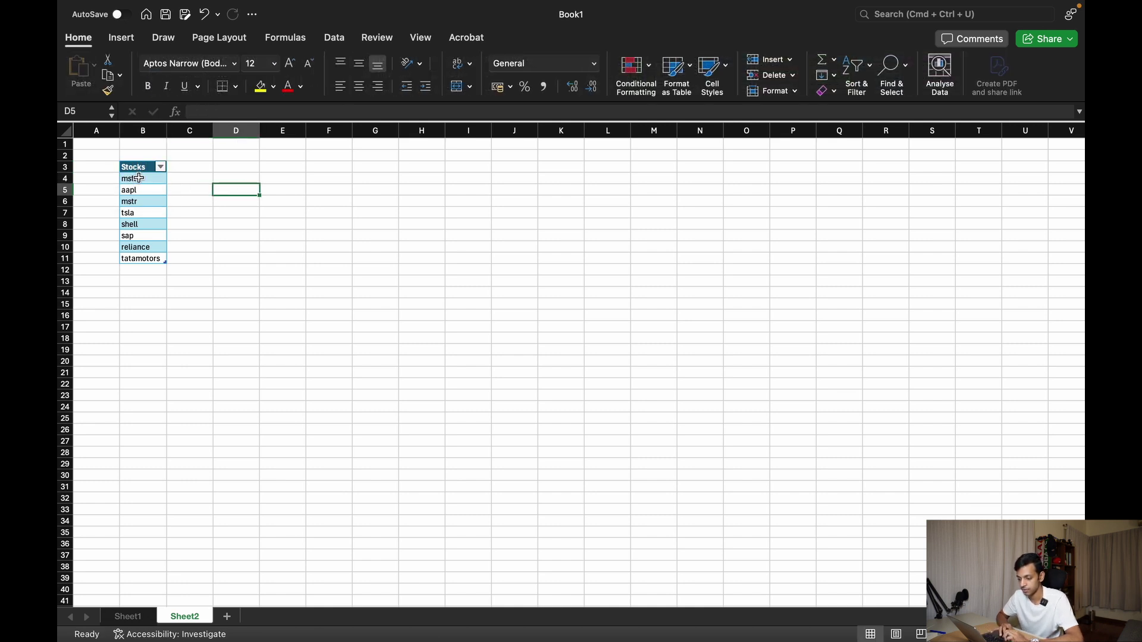
pyautogui.moveTo(138, 178); pyautogui.dragTo(142, 259)
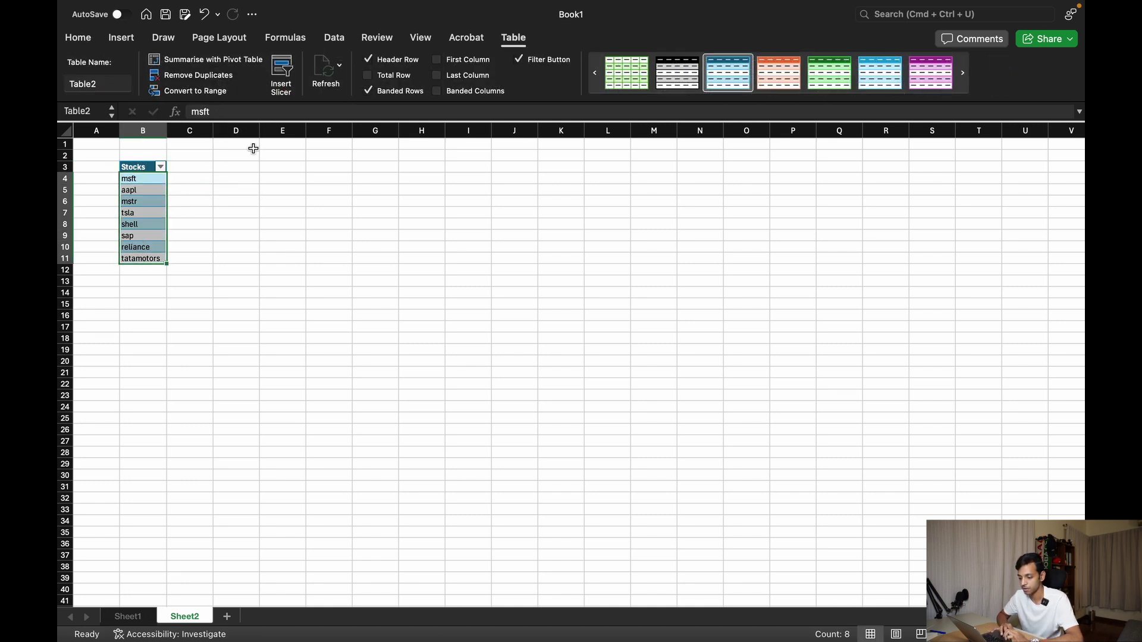
# Try converting the tickers to the Stocks data type and dismiss the offline warning.
pyautogui.click(335, 41)
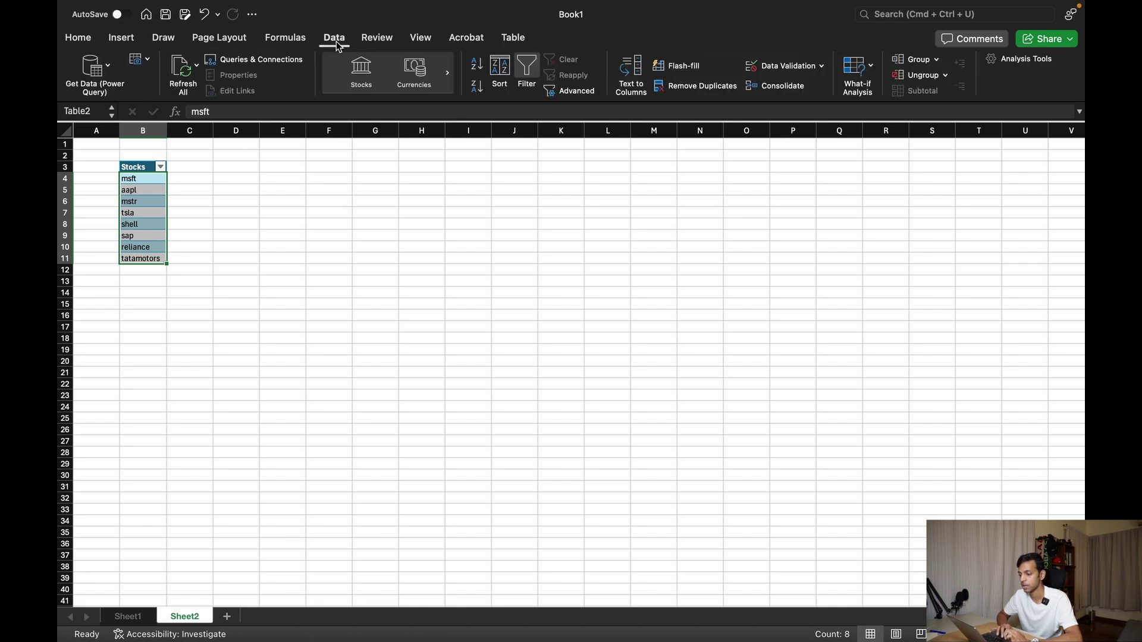
pyautogui.click(370, 70)
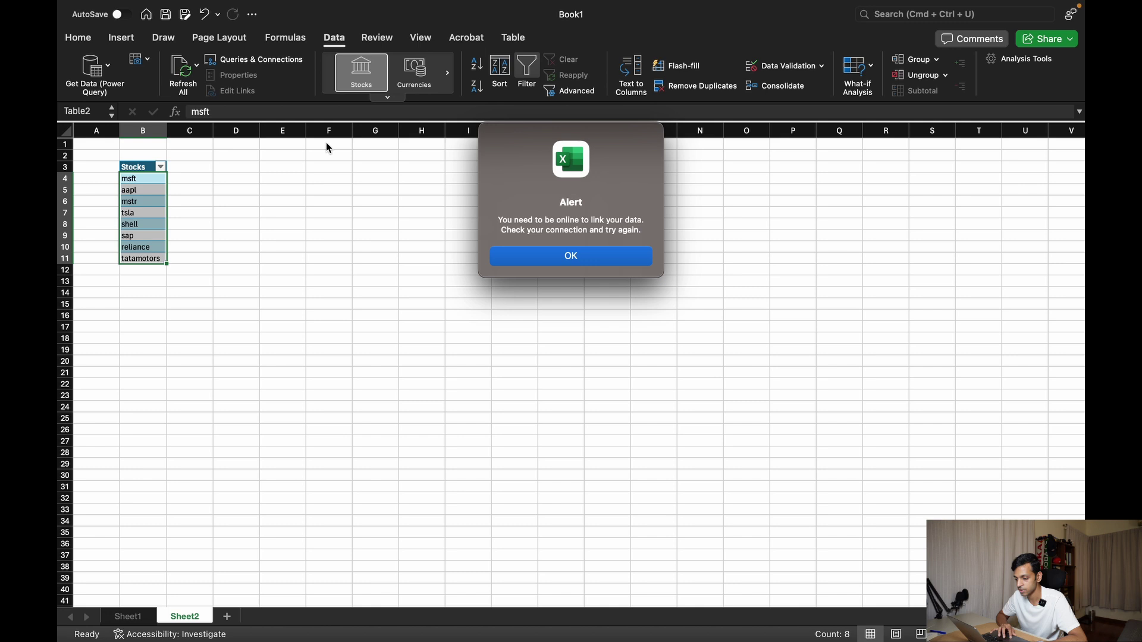
pyautogui.click(546, 252)
# Join the phone's personal hotspot from the Wi-Fi menu and reselect the tickers.
pyautogui.moveTo(820, 6)
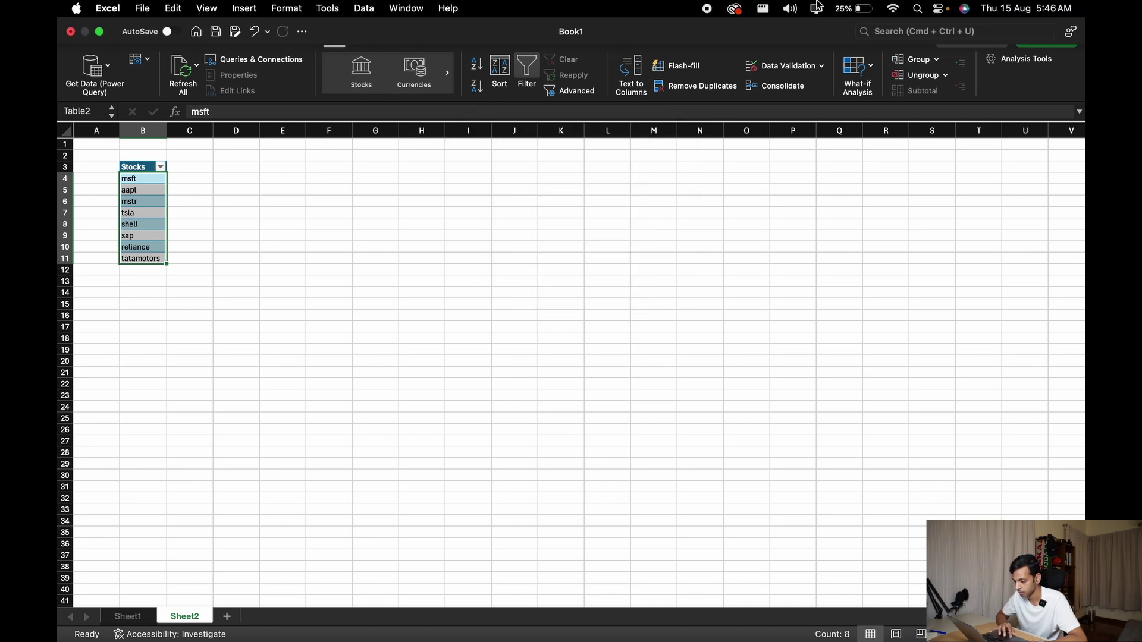
pyautogui.click(891, 8)
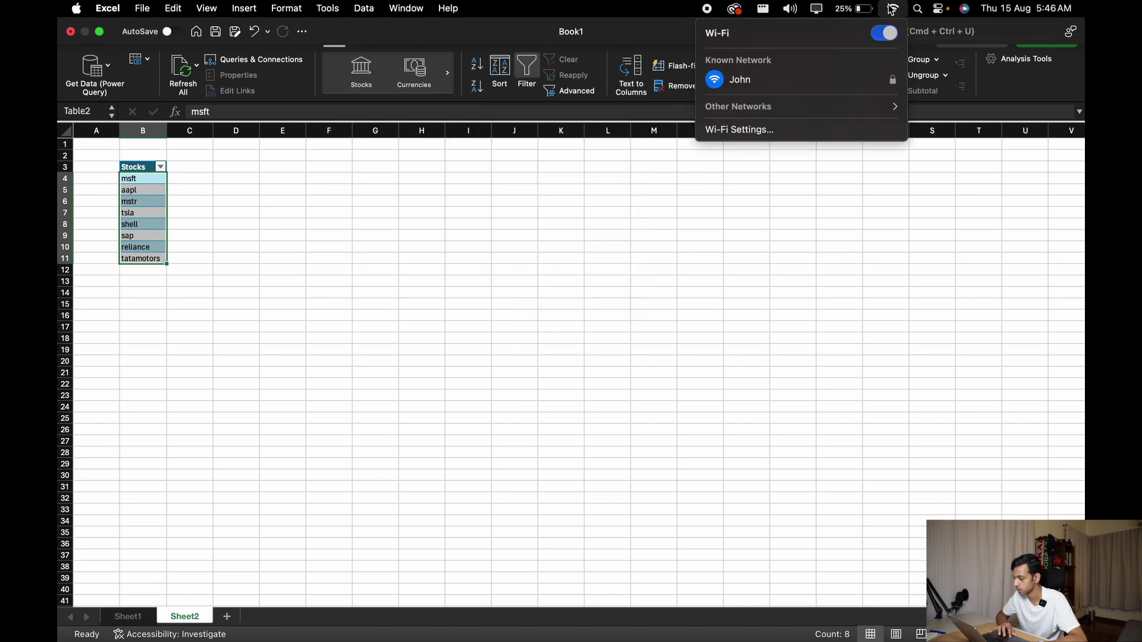
pyautogui.click(832, 78)
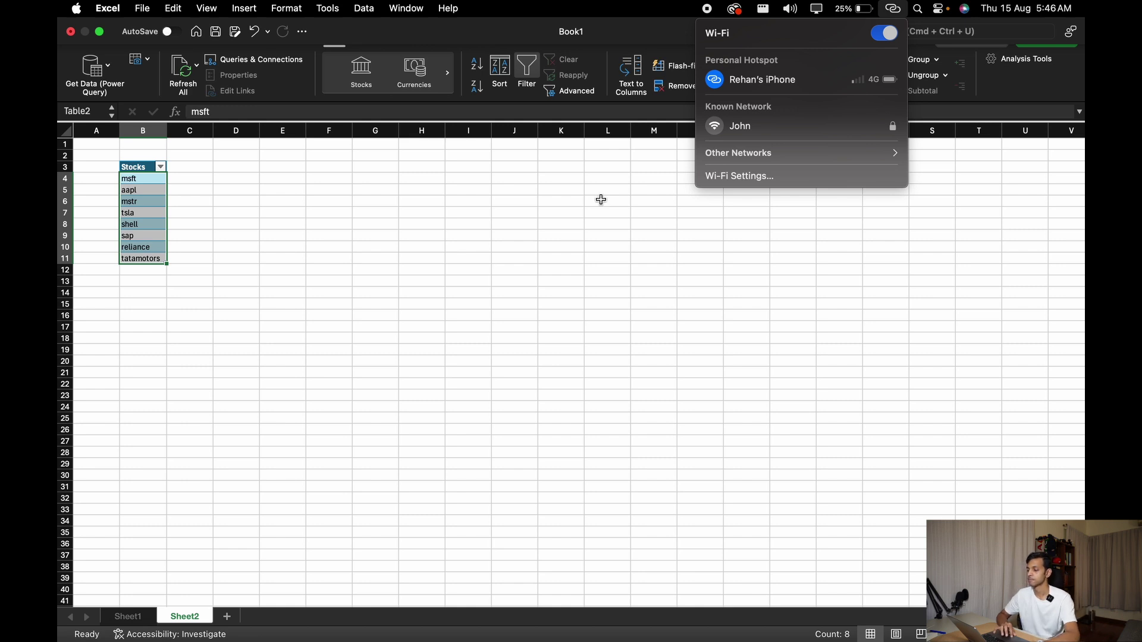
pyautogui.click(600, 200)
pyautogui.moveTo(148, 178); pyautogui.dragTo(149, 259)
# Convert the eight tickers to Stocks, autofit column B, and enter tesla in M37.
pyautogui.click(357, 71)
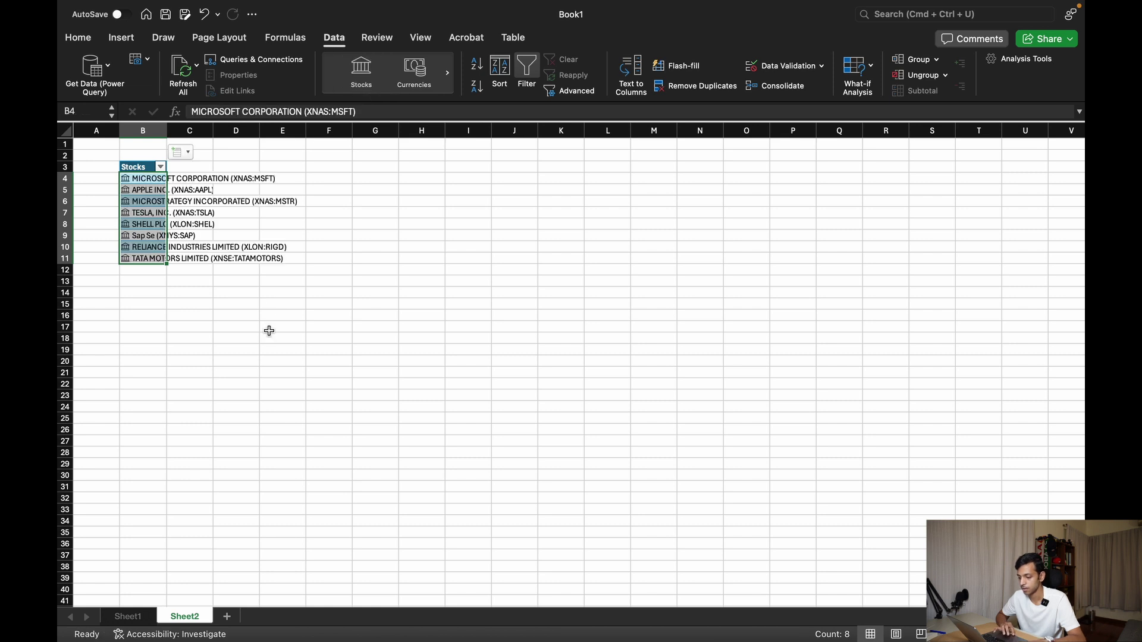
pyautogui.doubleClick(166, 131)
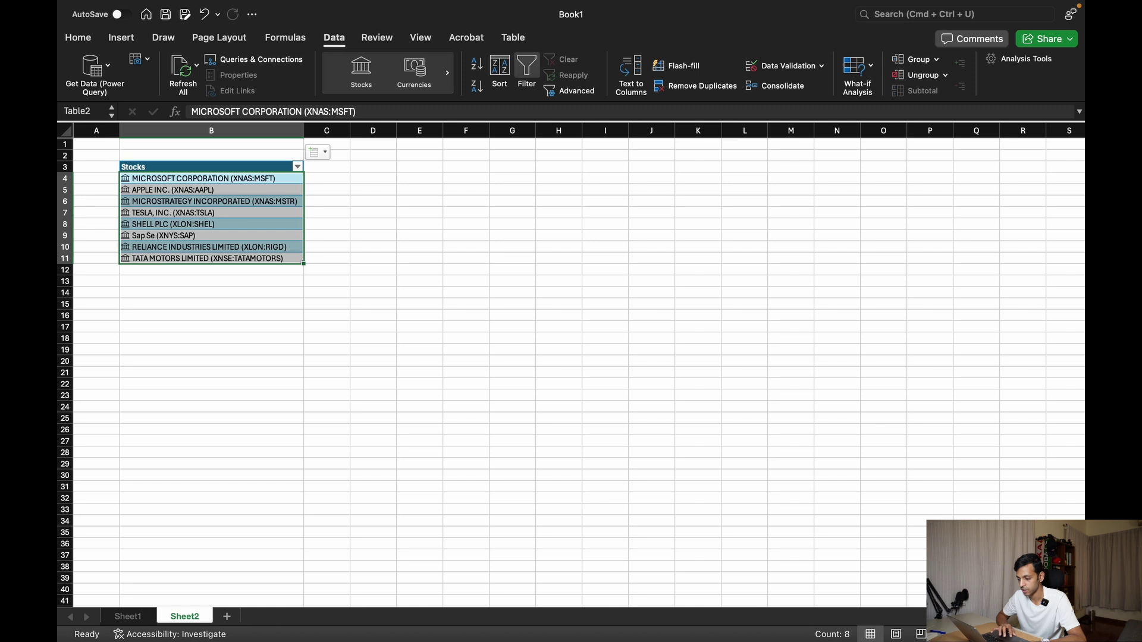
pyautogui.click(809, 558)
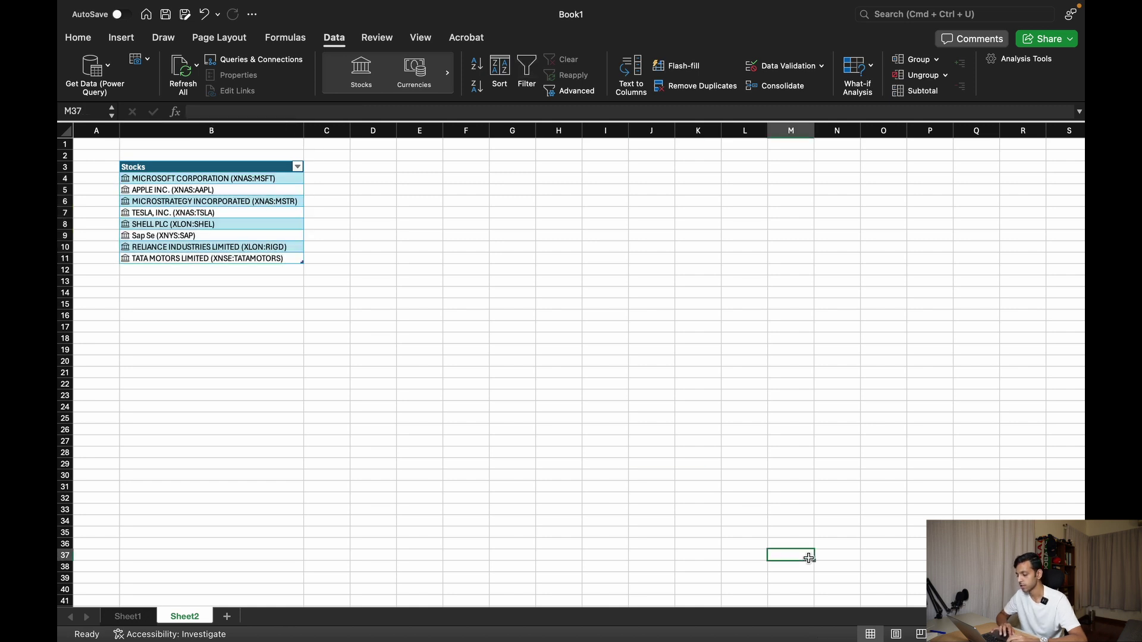
pyautogui.write('t')
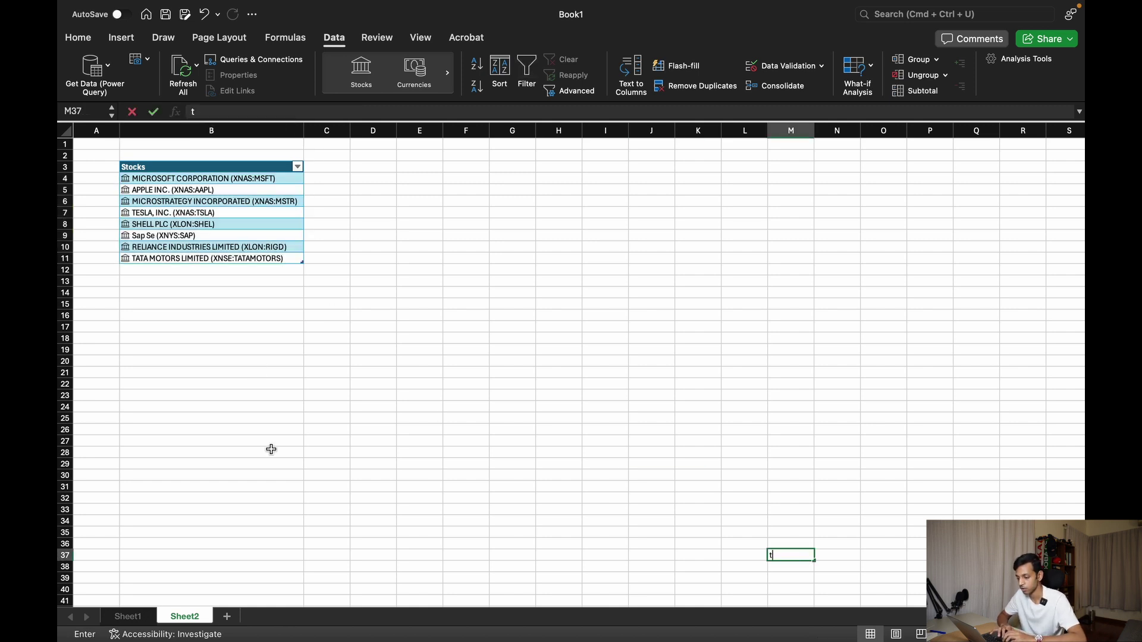
pyautogui.write('esla')
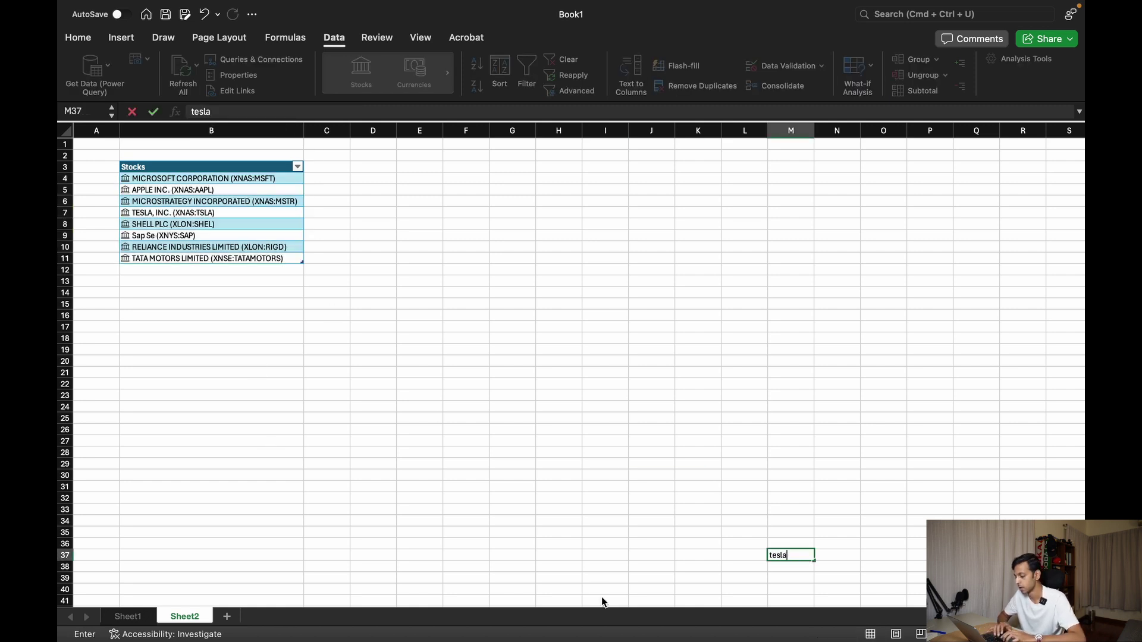
pyautogui.click(703, 557)
pyautogui.click(786, 558)
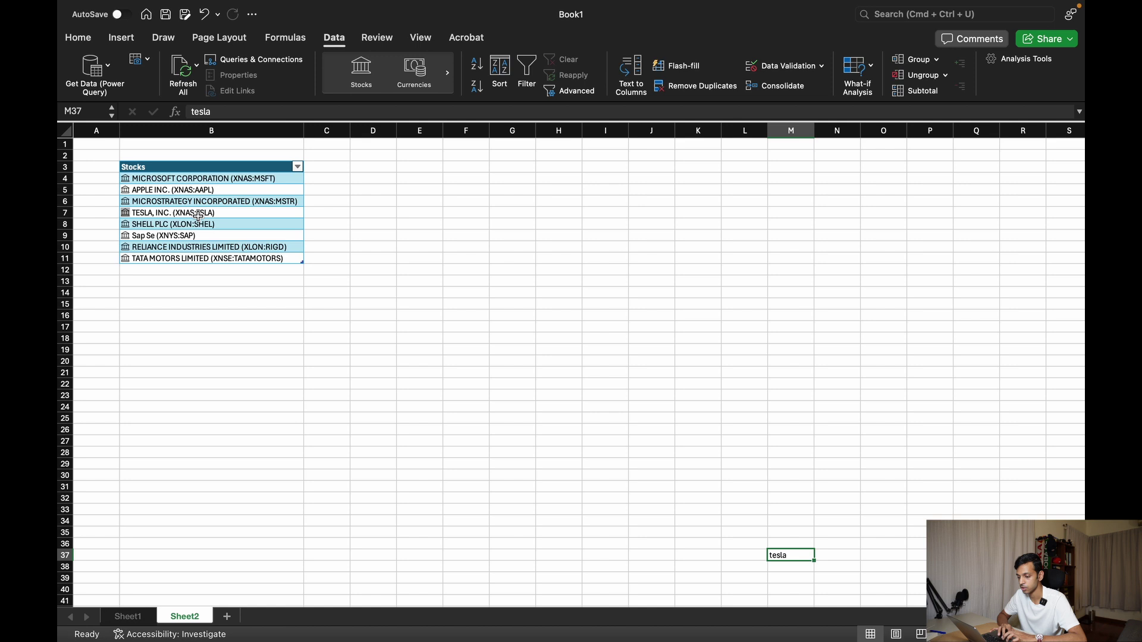
# Link tesla in M37 to TESLA, INC. through the Data Selector, then undo it.
pyautogui.click(366, 74)
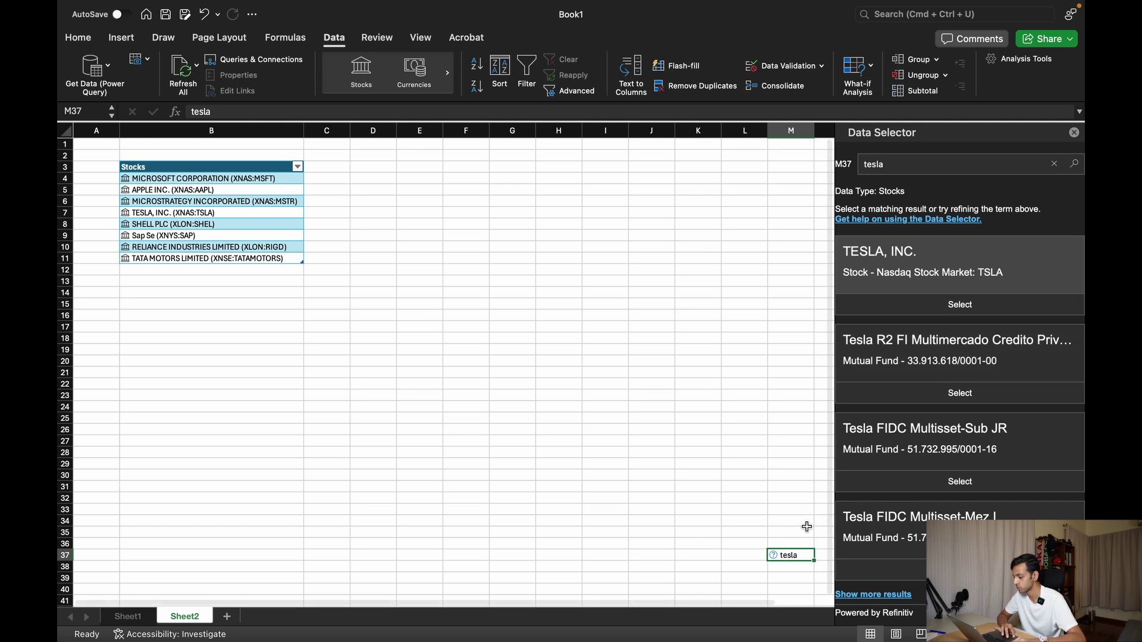
pyautogui.click(919, 314)
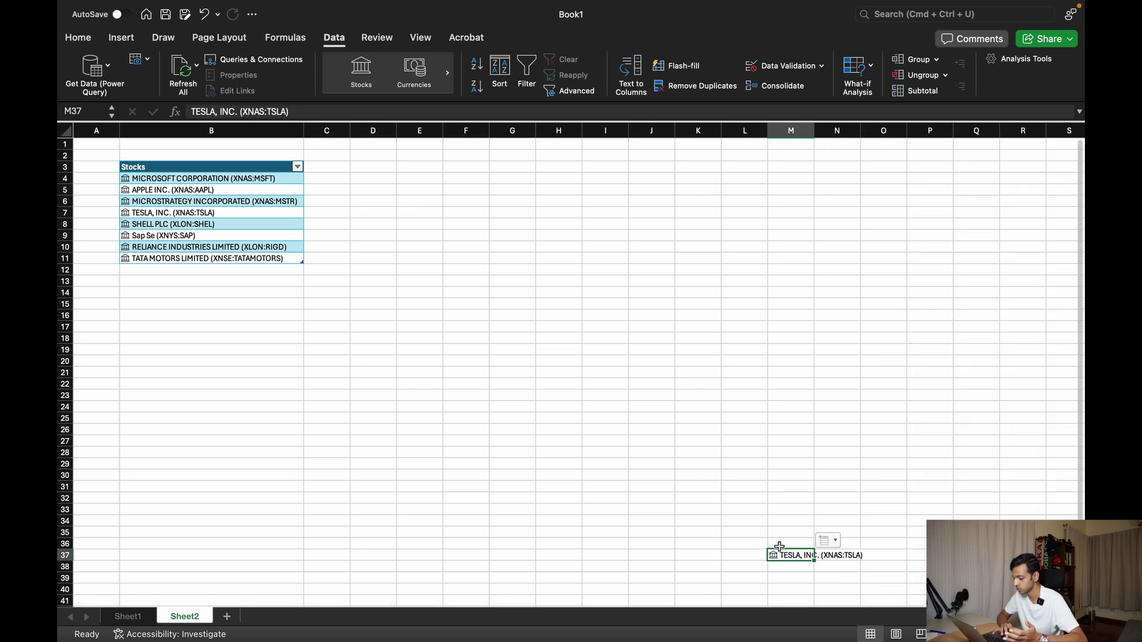
pyautogui.press('super+z')
pyautogui.click(474, 523)
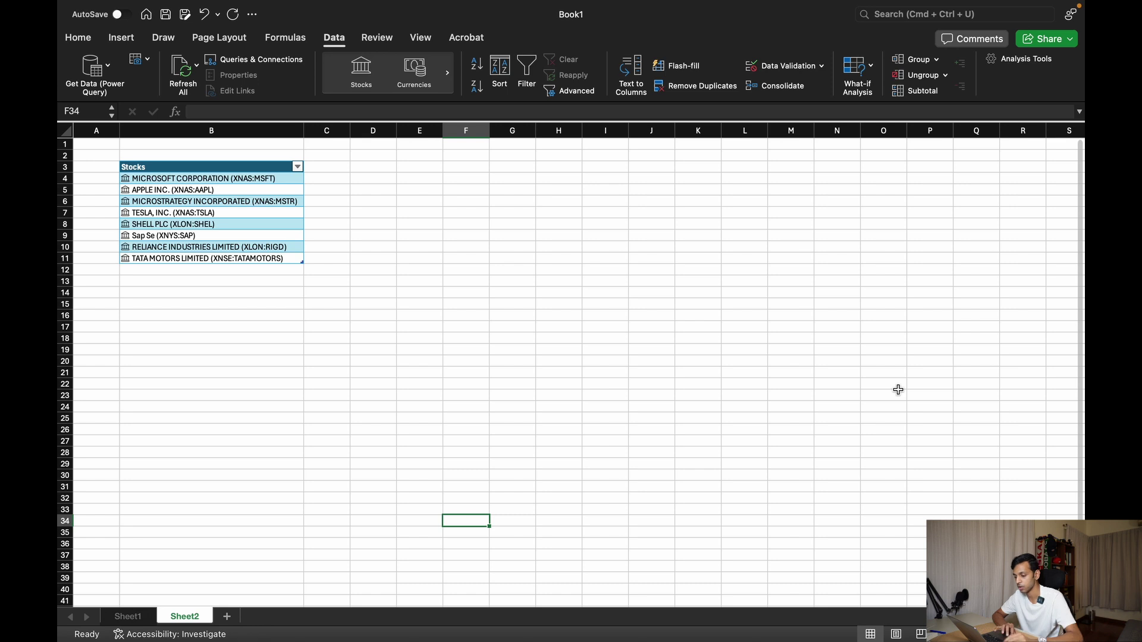
# Start a formula in C4, then undo the table expansion and clear the broken formula.
pyautogui.click(295, 178)
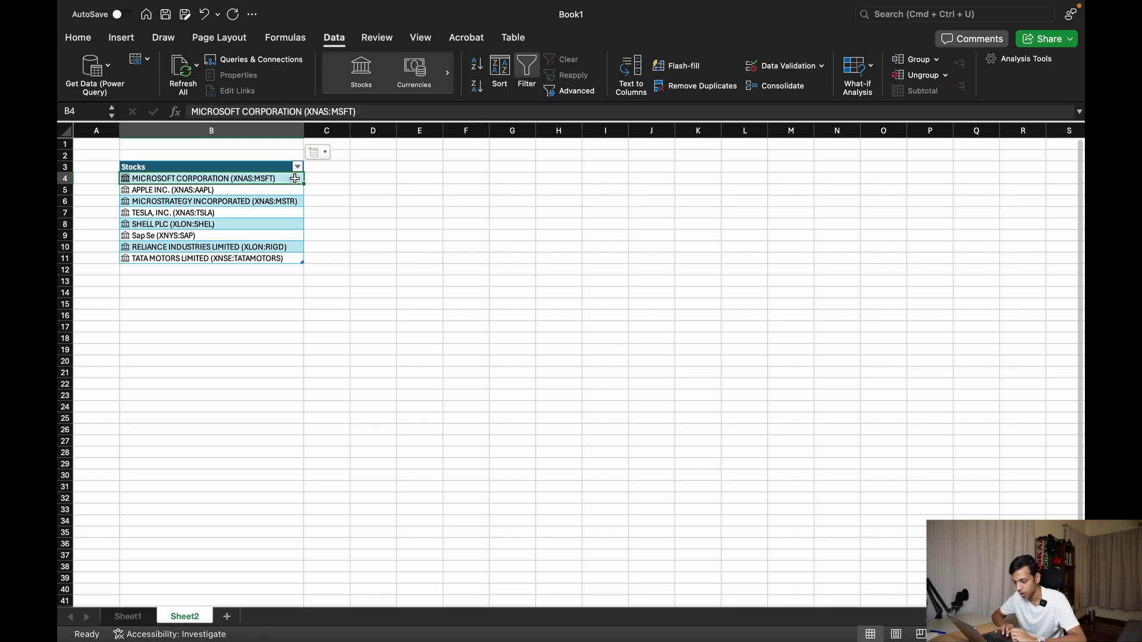
pyautogui.click(324, 177)
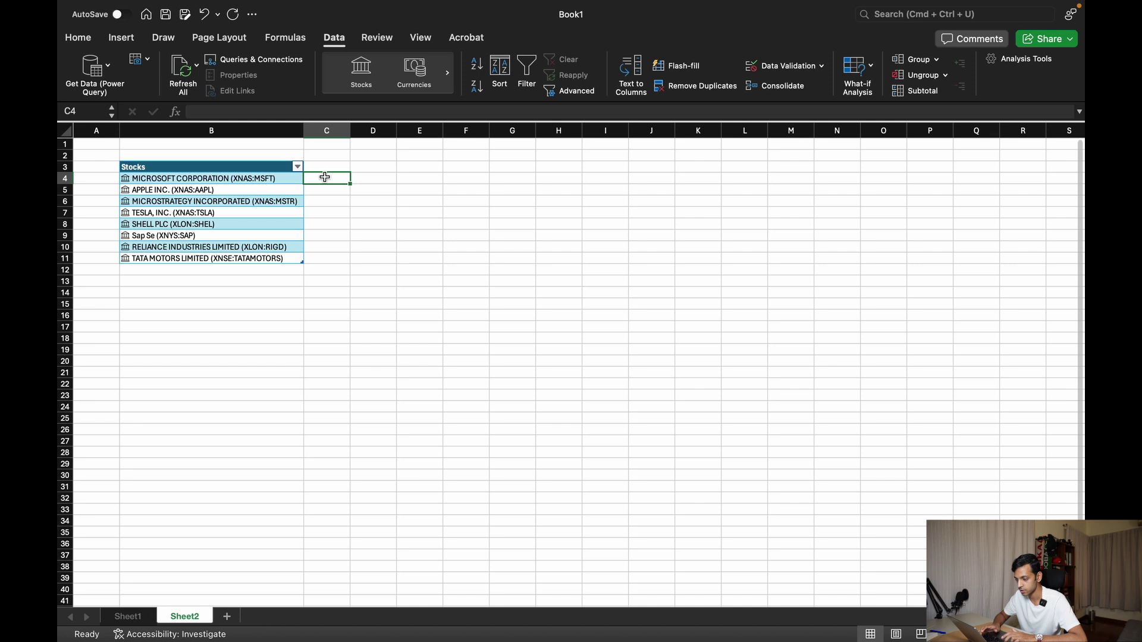
pyautogui.write('=')
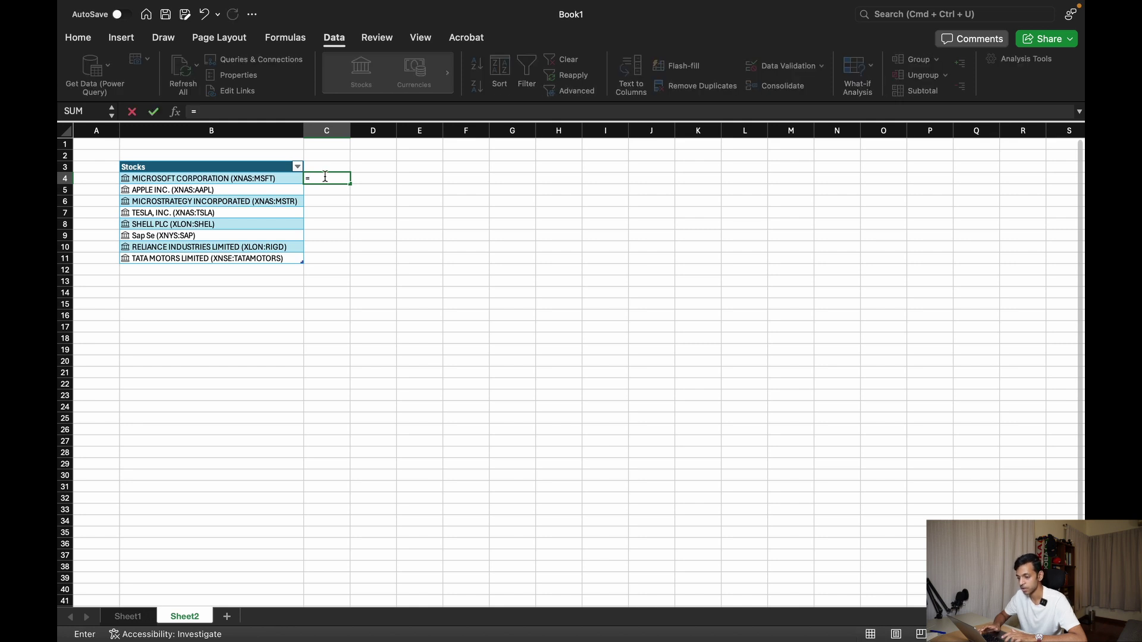
pyautogui.write('b')
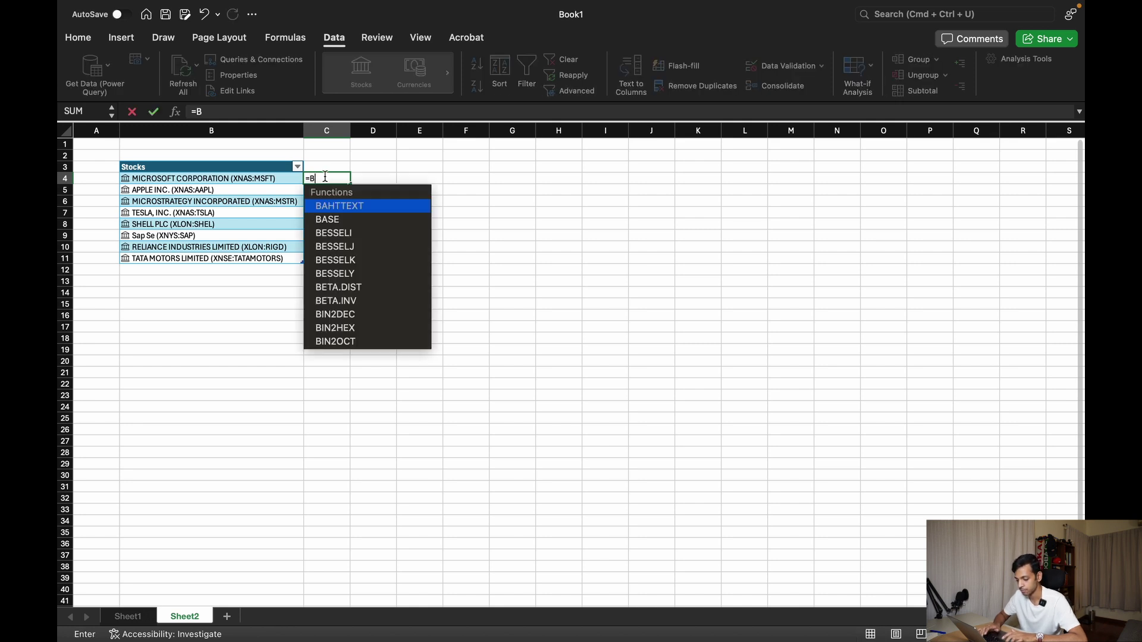
pyautogui.click(302, 181)
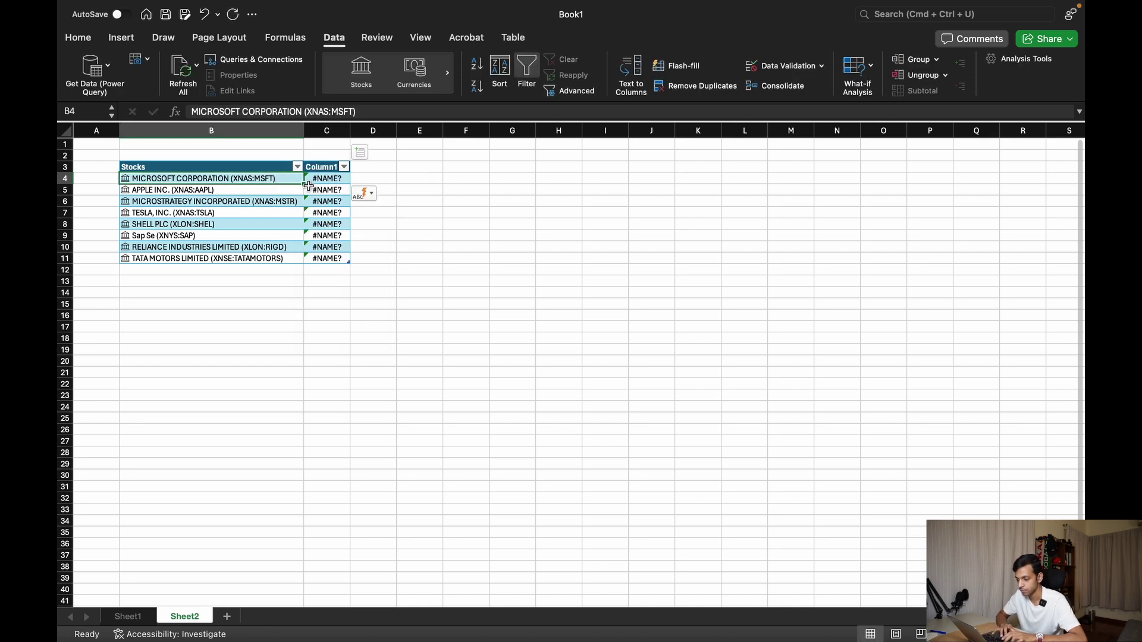
pyautogui.press('super+z')
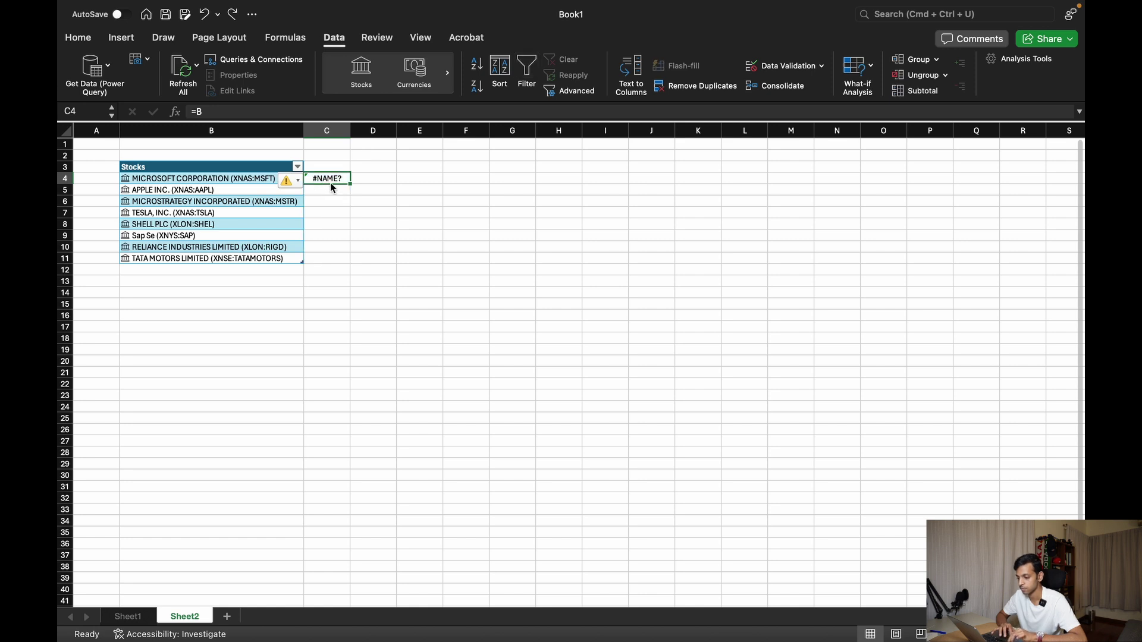
pyautogui.press('Delete')
# Enter =B4.Price in C4 to fill a price column for all eight stocks.
pyautogui.write('=')
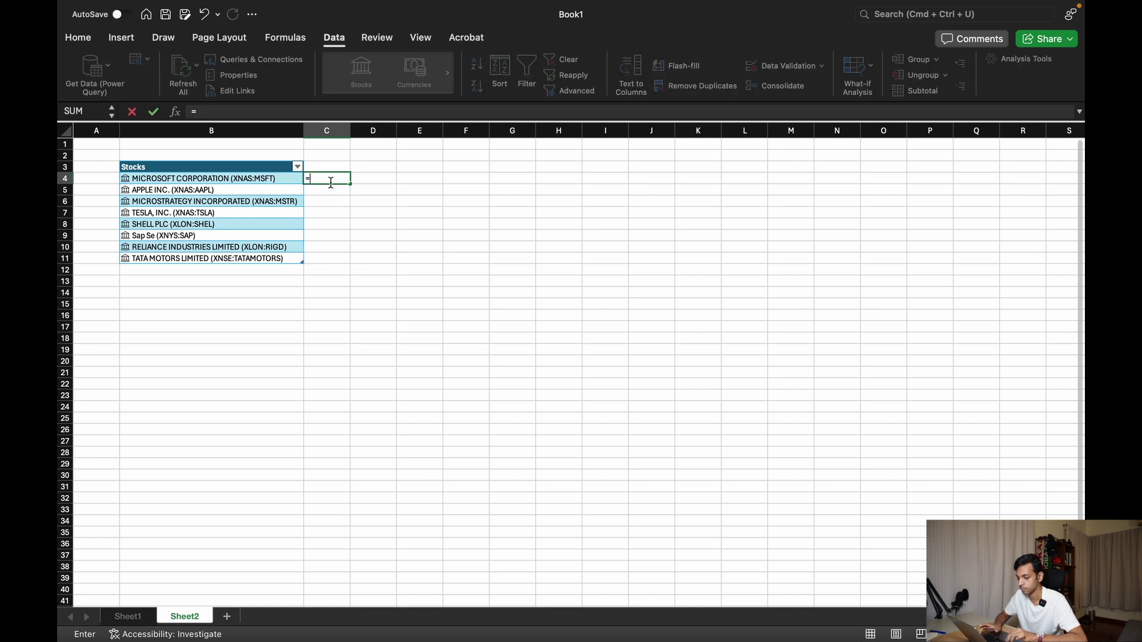
pyautogui.write('B')
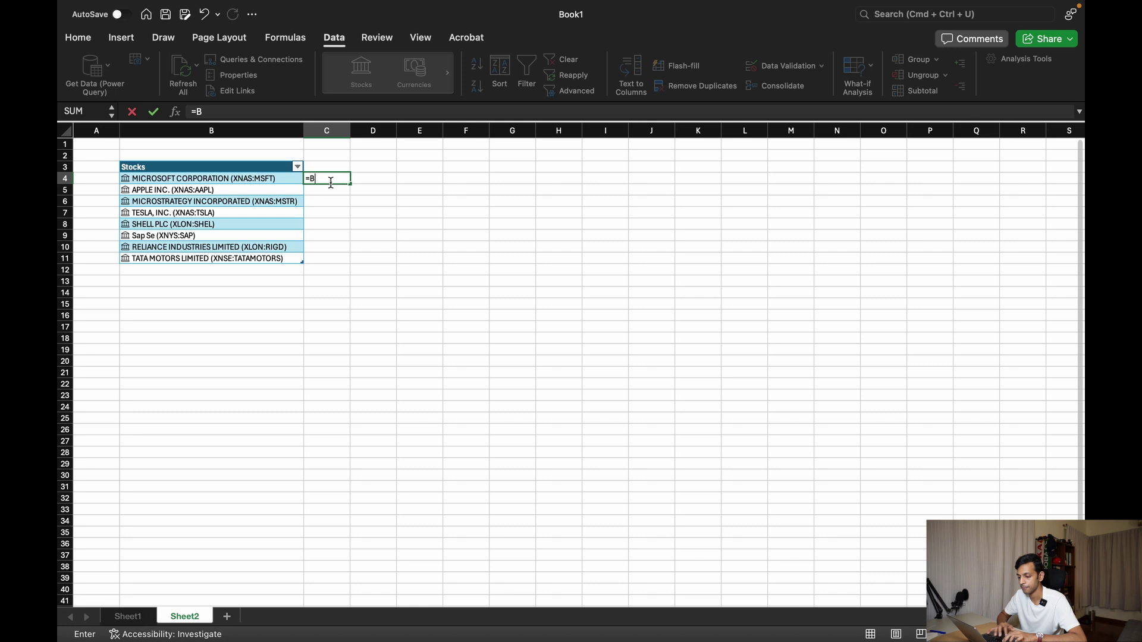
pyautogui.write('4')
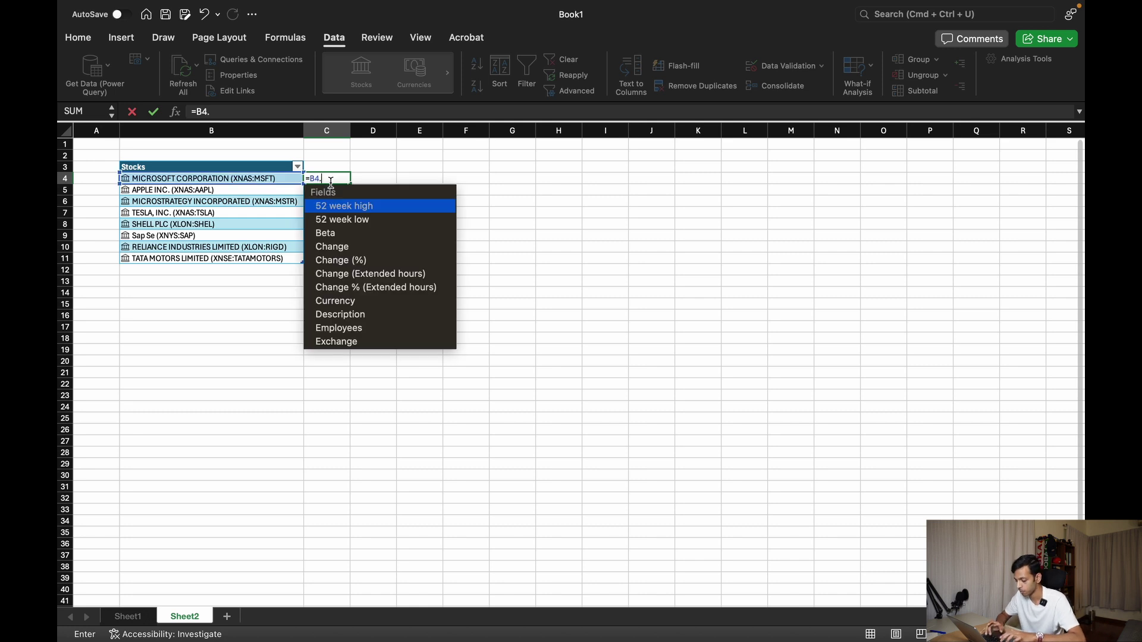
pyautogui.write('.')
pyautogui.scroll(-5, 378, 251)
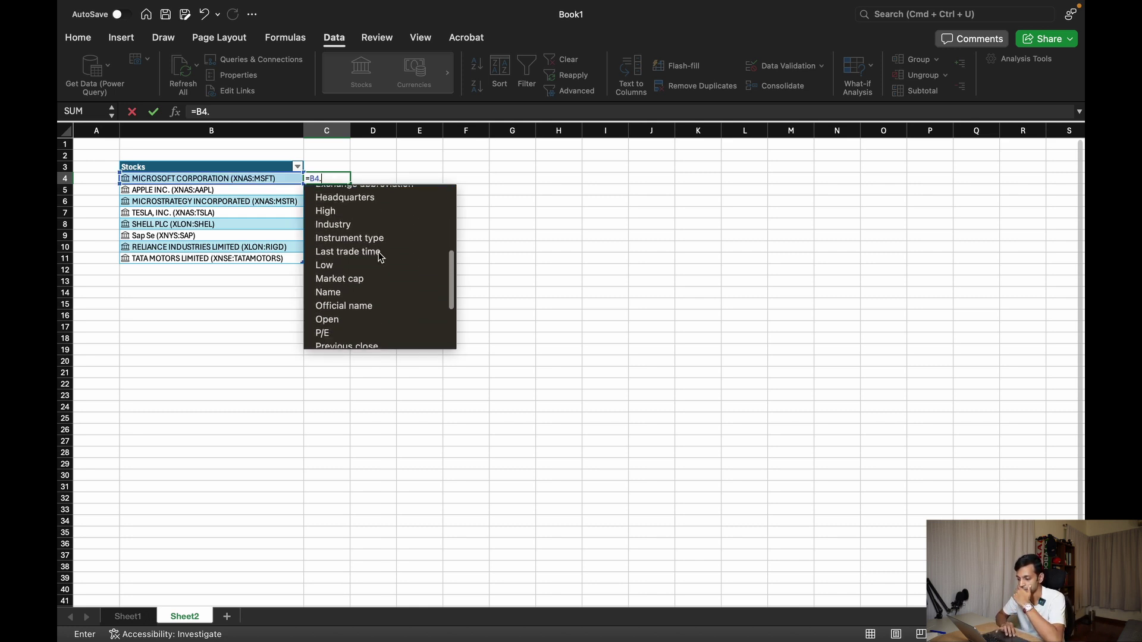
pyautogui.scroll(-3, 379, 252)
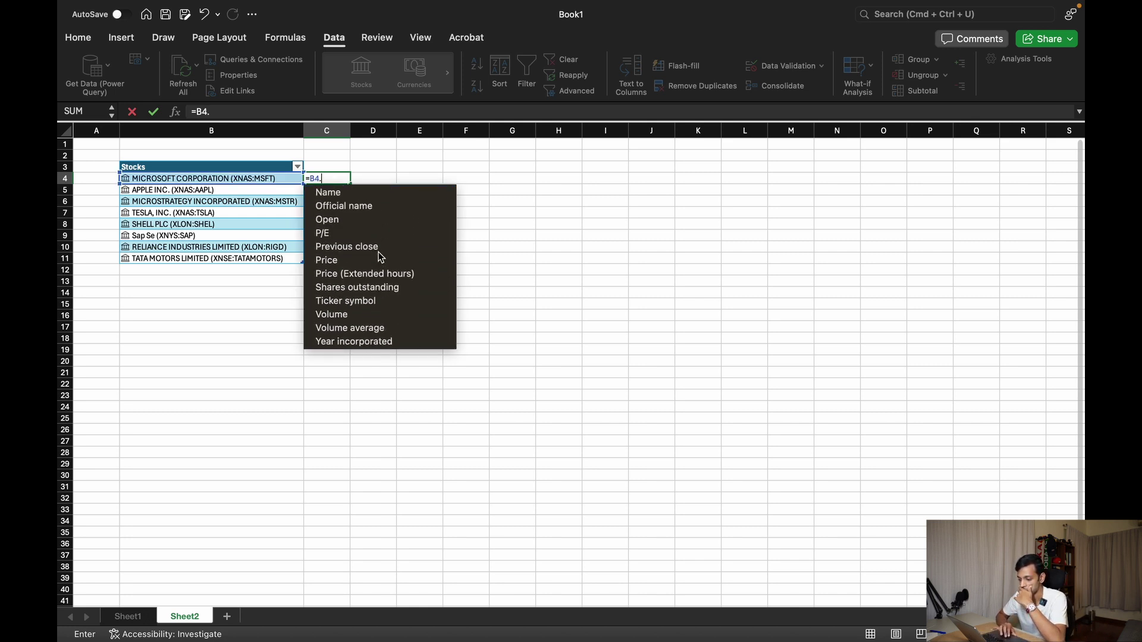
pyautogui.scroll(2, 378, 251)
pyautogui.scroll(-2, 378, 252)
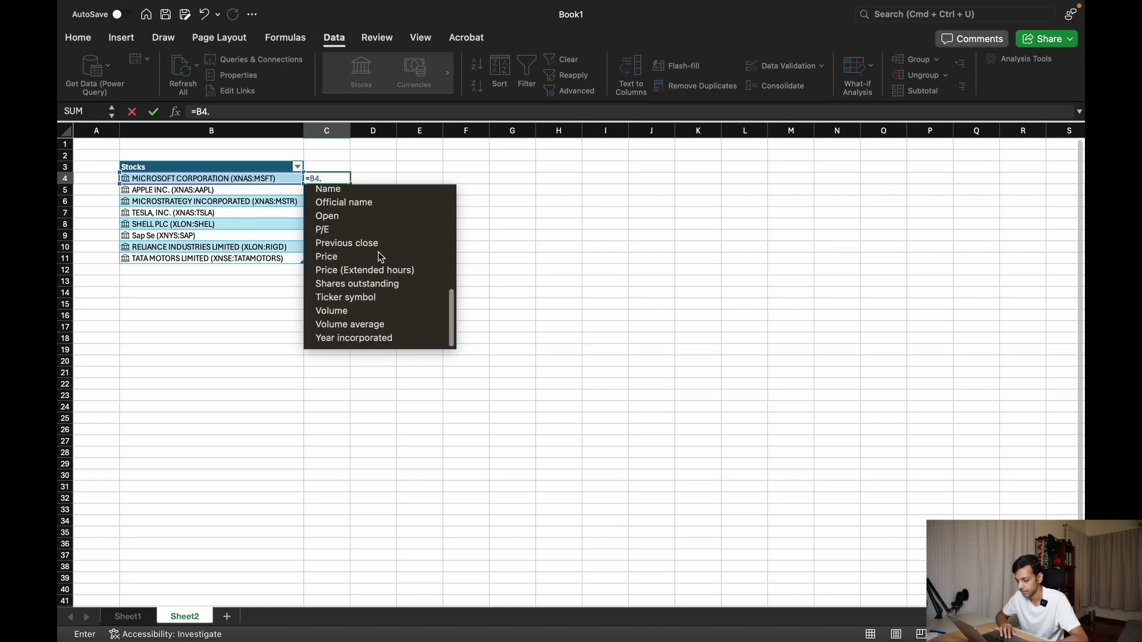
pyautogui.click(347, 260)
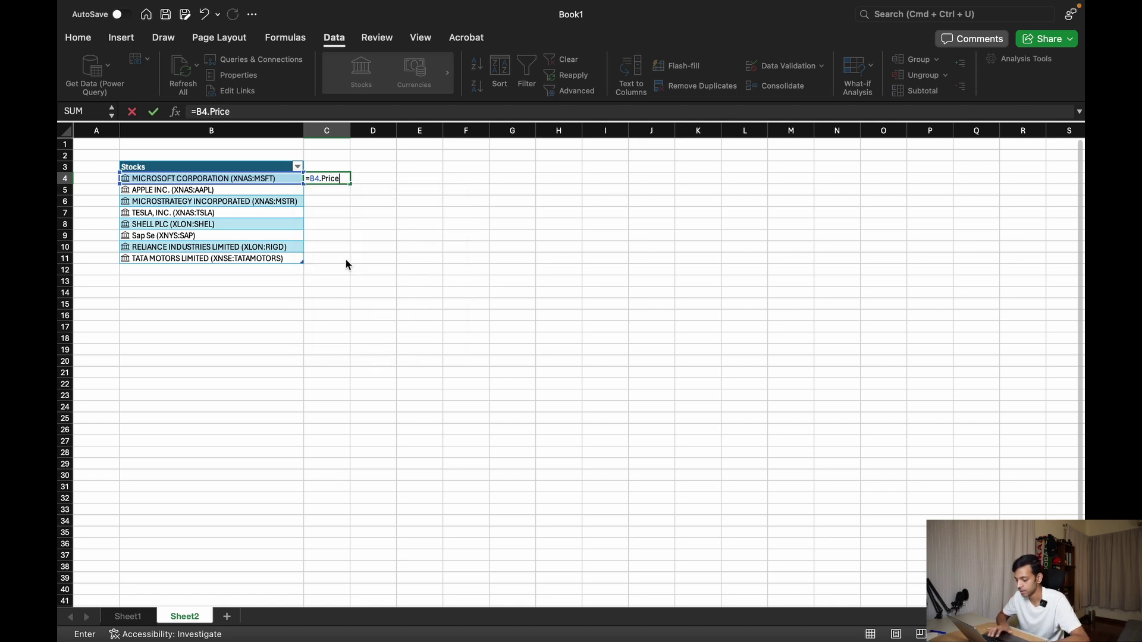
pyautogui.press('Return')
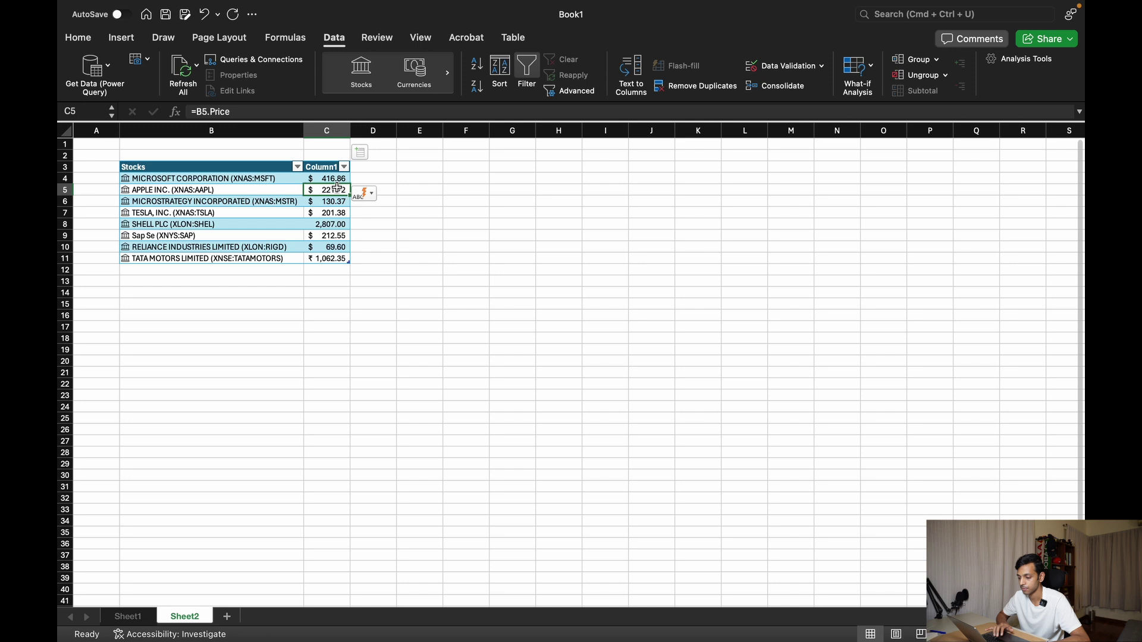
# Enter =B4.[Market cap] in D4 and resize columns C and D to fit the values.
pyautogui.moveTo(348, 127); pyautogui.dragTo(372, 128)
pyautogui.click(399, 180)
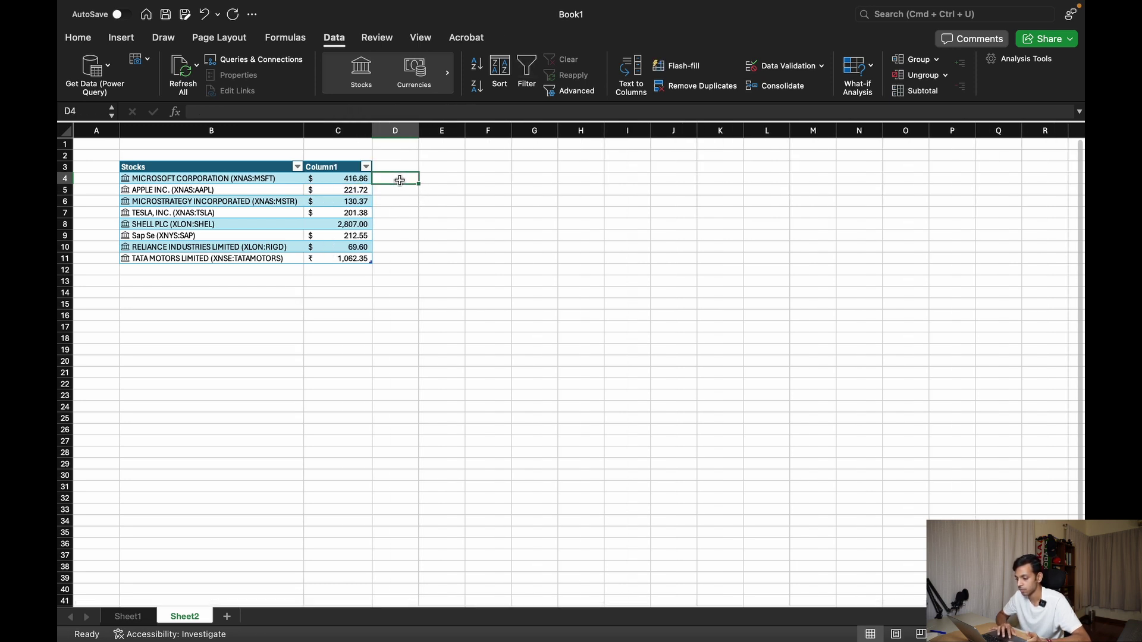
pyautogui.write('=B4.')
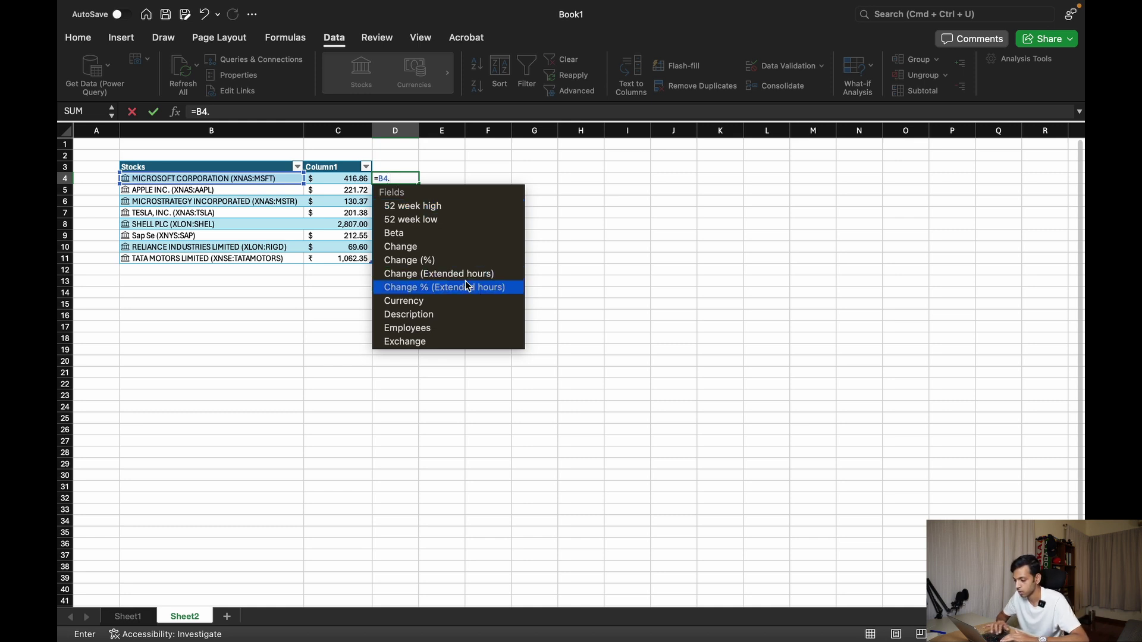
pyautogui.scroll(-3, 467, 284)
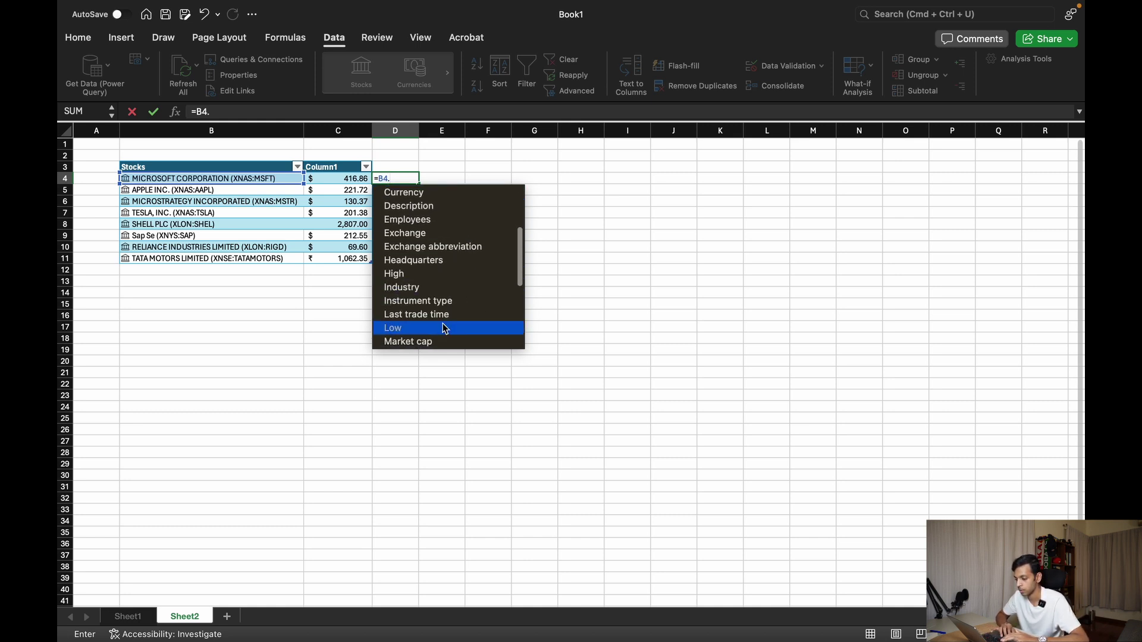
pyautogui.scroll(-2, 442, 323)
pyautogui.doubleClick(423, 278)
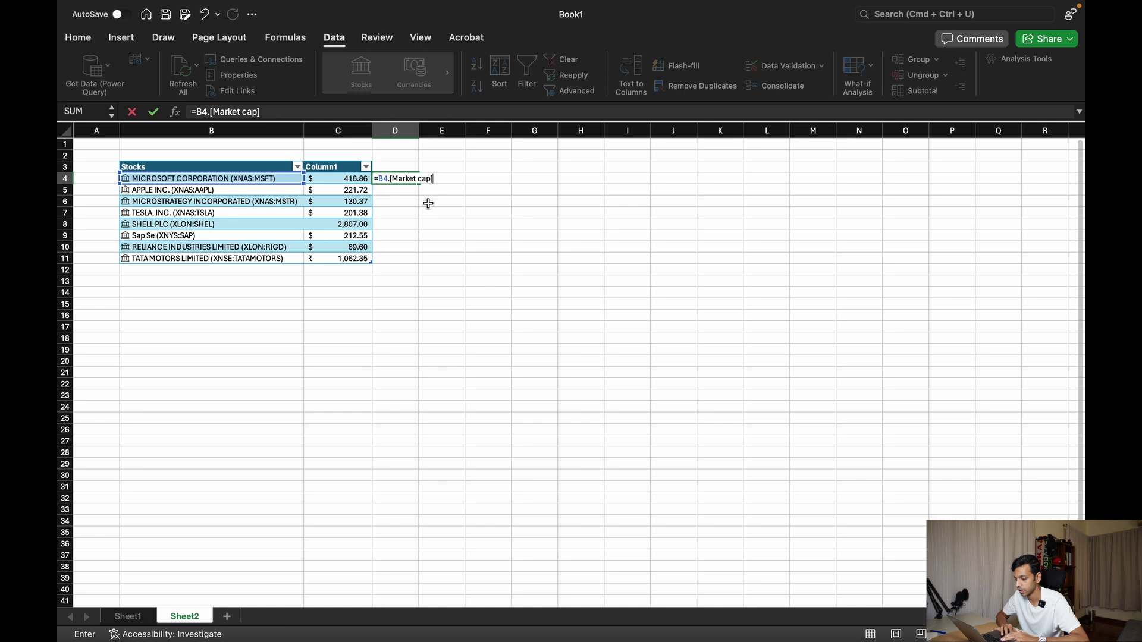
pyautogui.press('Return')
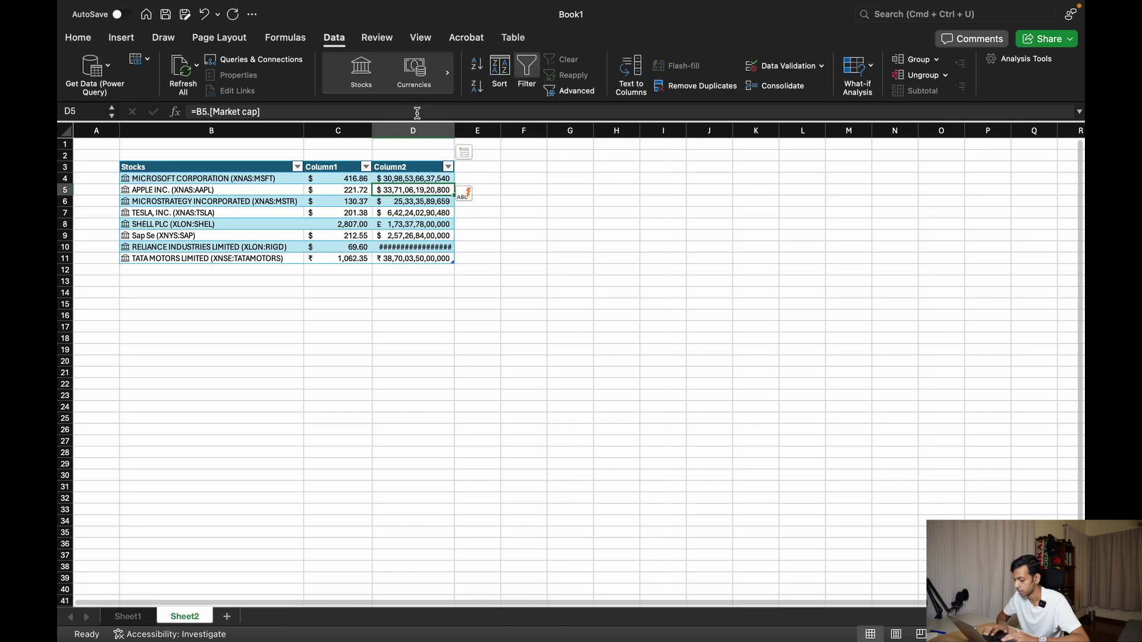
pyautogui.doubleClick(455, 127)
pyautogui.moveTo(372, 128); pyautogui.dragTo(350, 129)
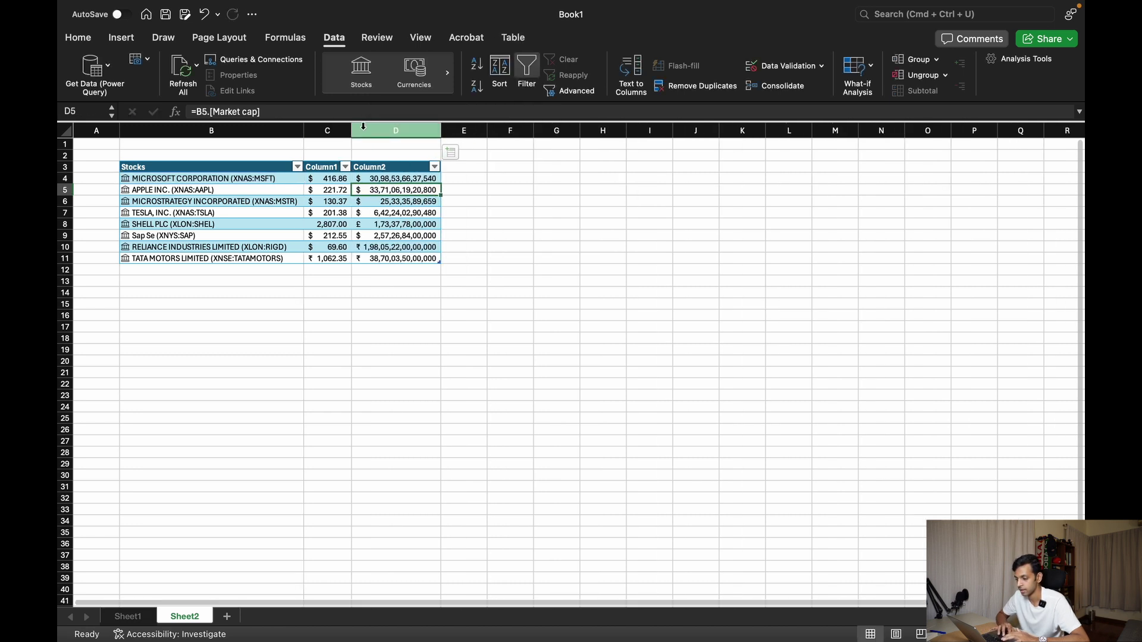
# Rename header Column1 to Price and Column2 to Market Cap.
pyautogui.click(324, 167)
pyautogui.doubleClick(324, 167)
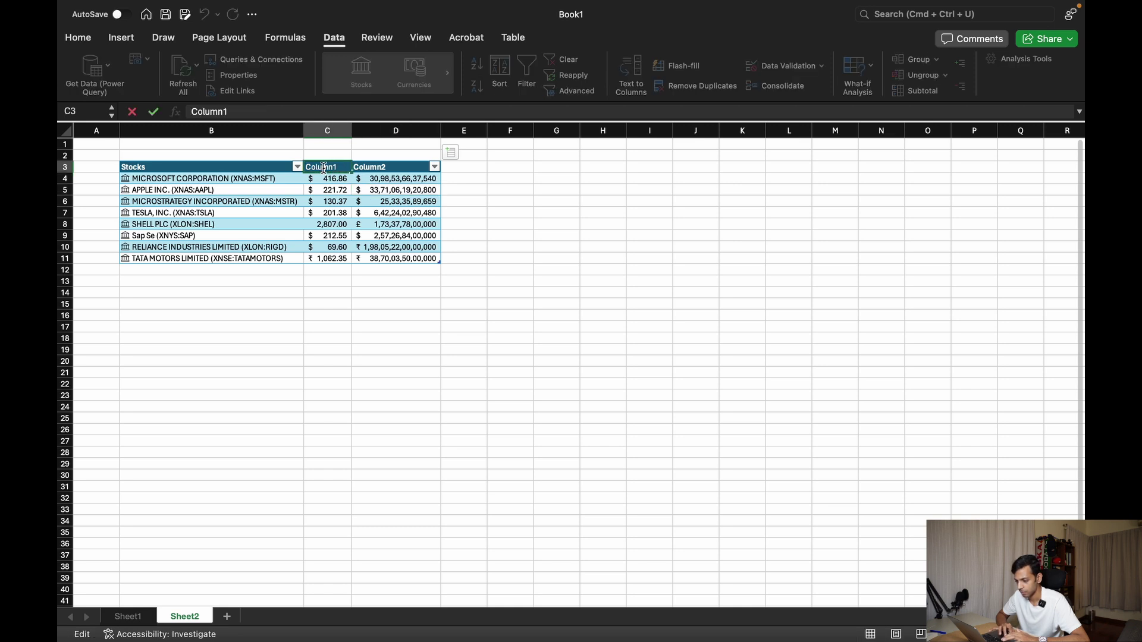
pyautogui.write('Price')
pyautogui.doubleClick(325, 167)
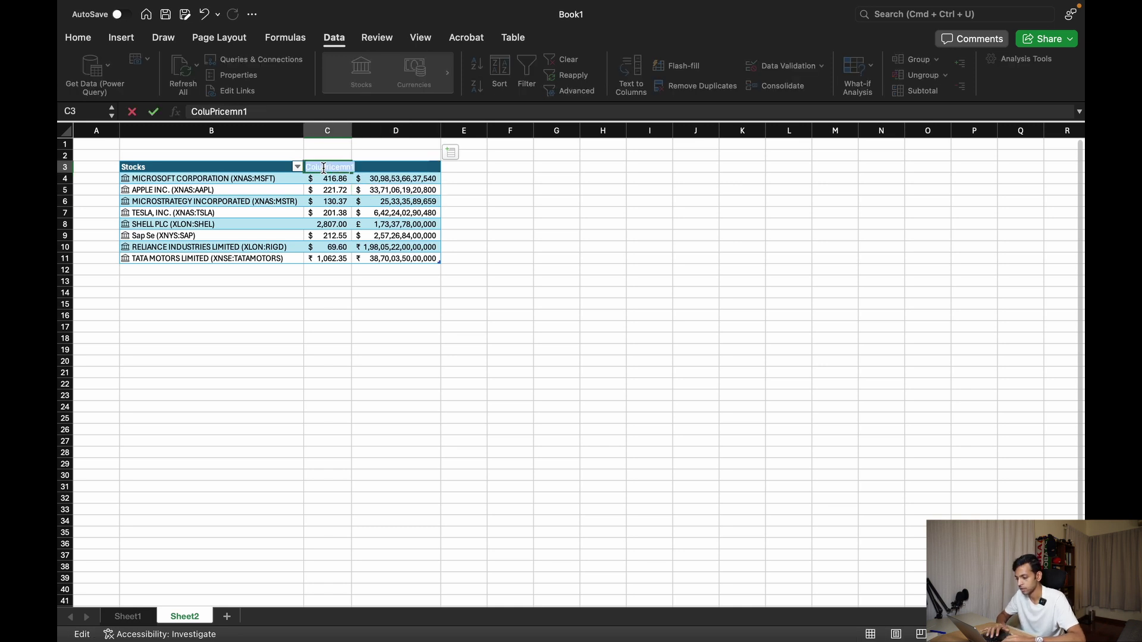
pyautogui.write('Price')
pyautogui.press('Return')
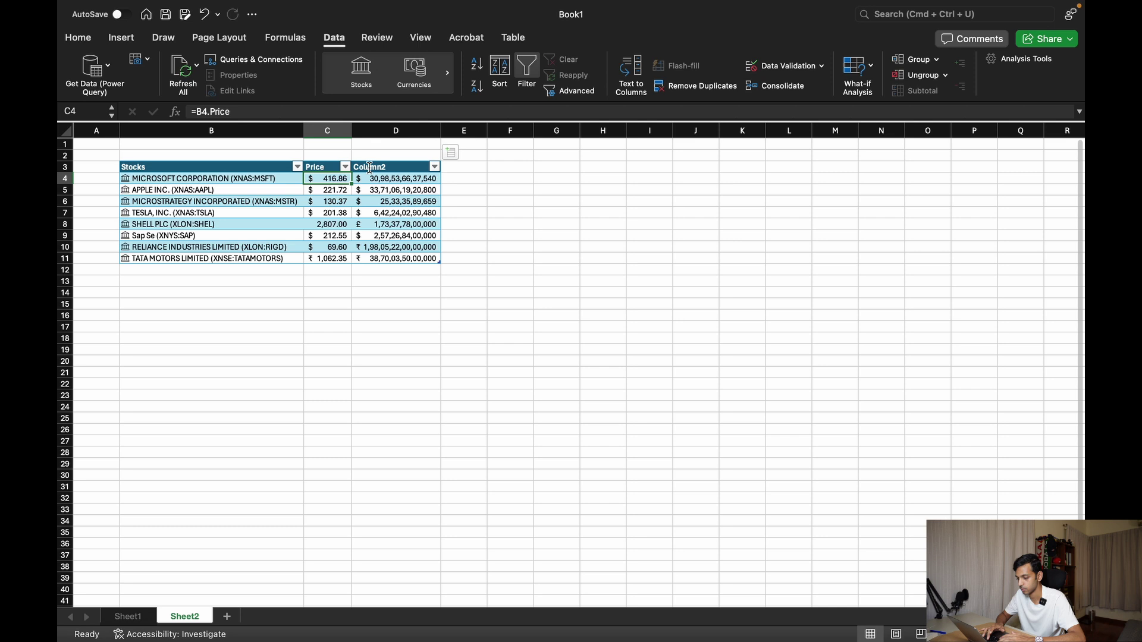
pyautogui.click(386, 165)
pyautogui.doubleClick(378, 168)
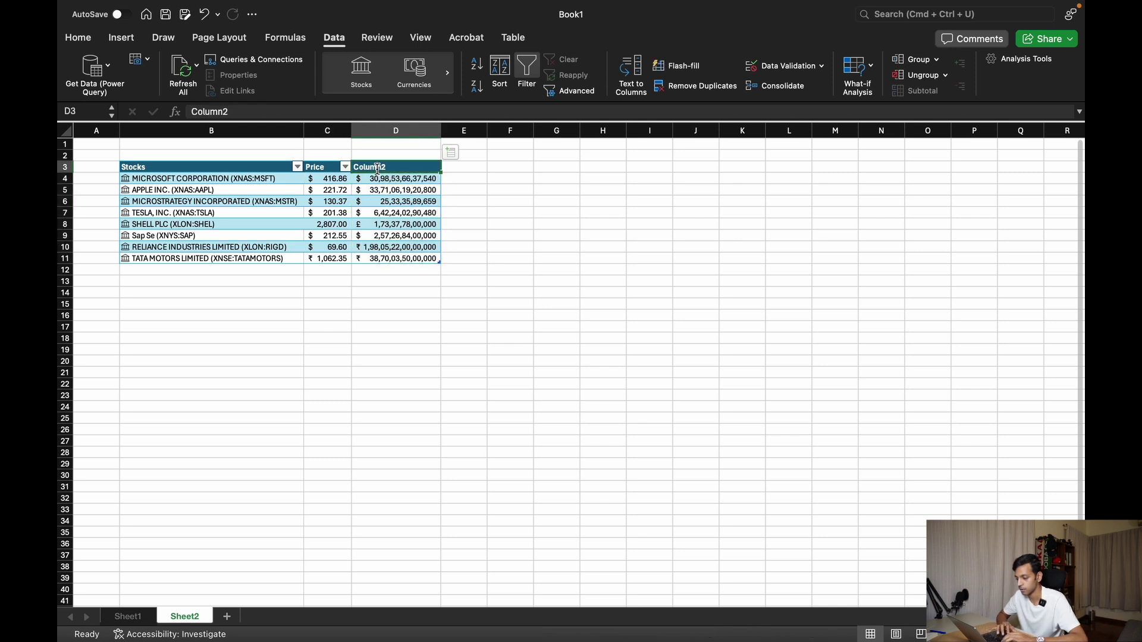
pyautogui.doubleClick(377, 168)
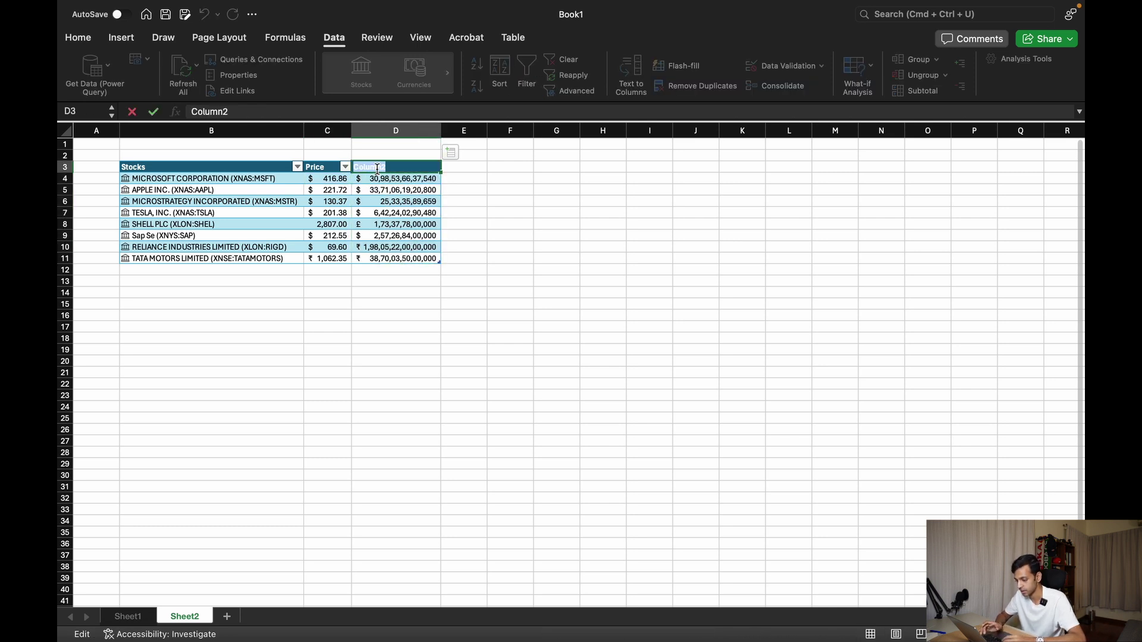
pyautogui.write('Mar')
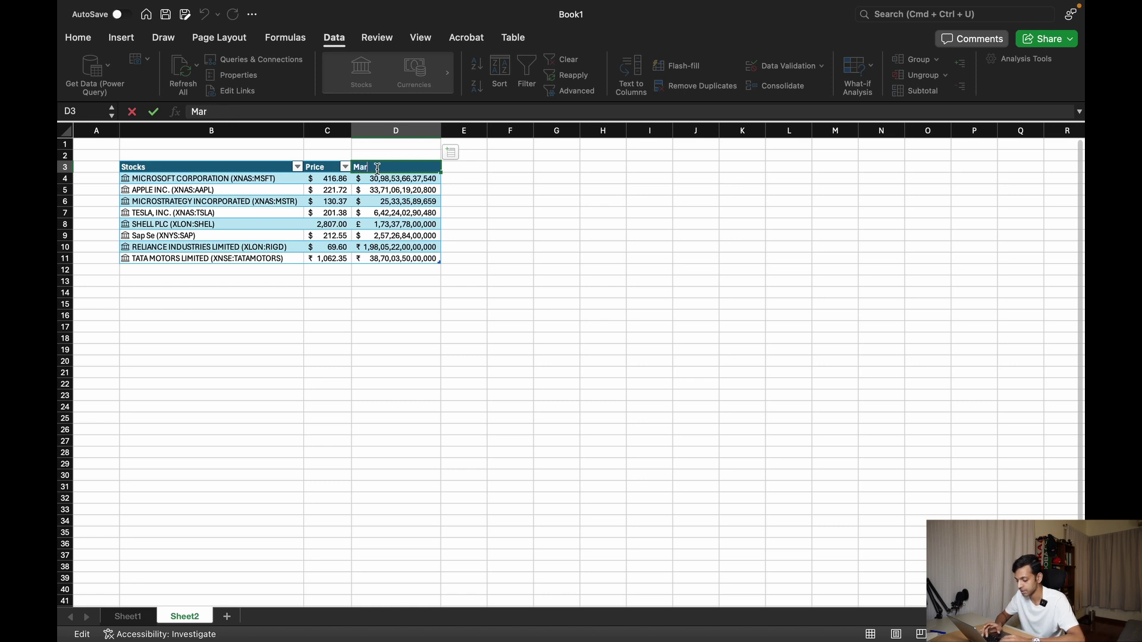
pyautogui.write('ket Cap')
pyautogui.press('Return')
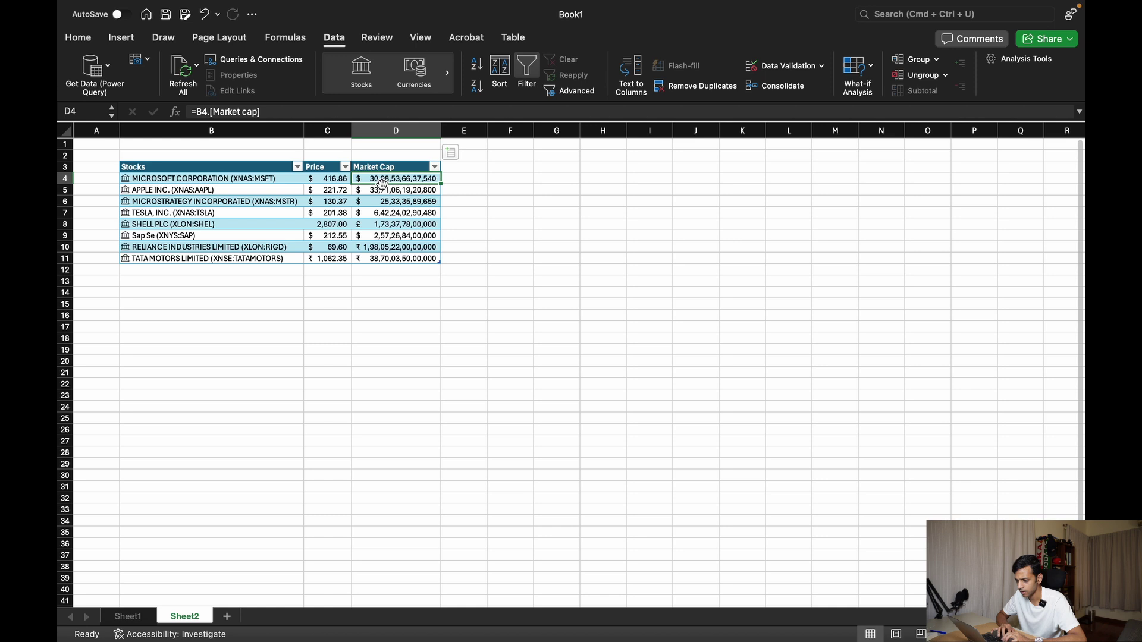
# Undo the header renames, Market Cap and Price columns, then select Microsoft's cell B4.
pyautogui.press('super+z')
pyautogui.press('super+z')
pyautogui.press('super+z')
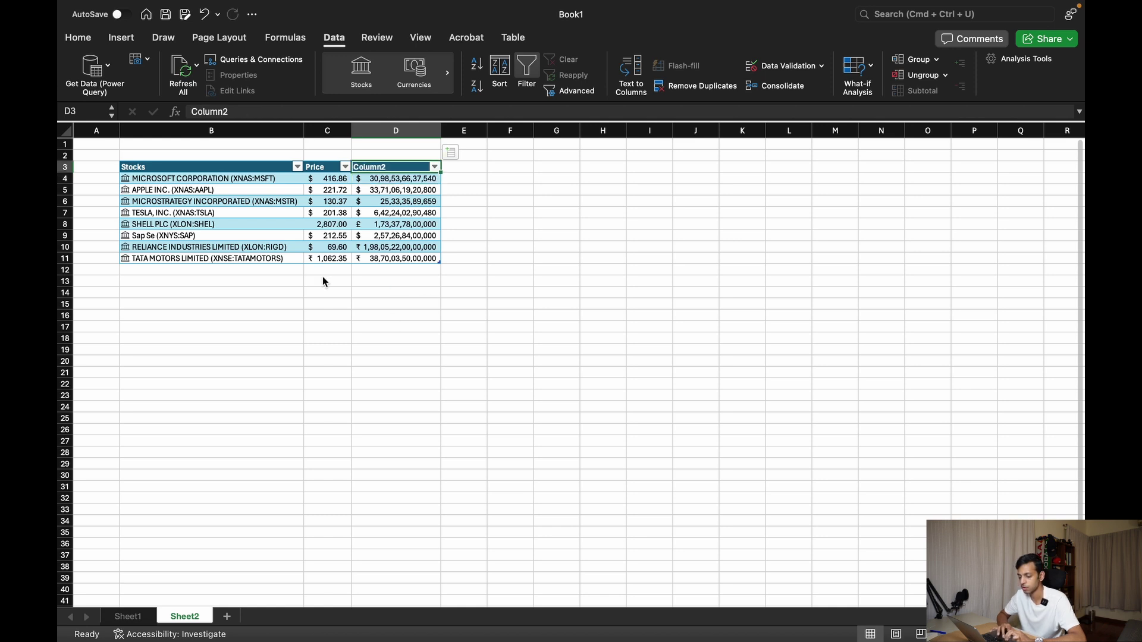
pyautogui.press('super+z')
pyautogui.press('super+z')
pyautogui.press('super+z')
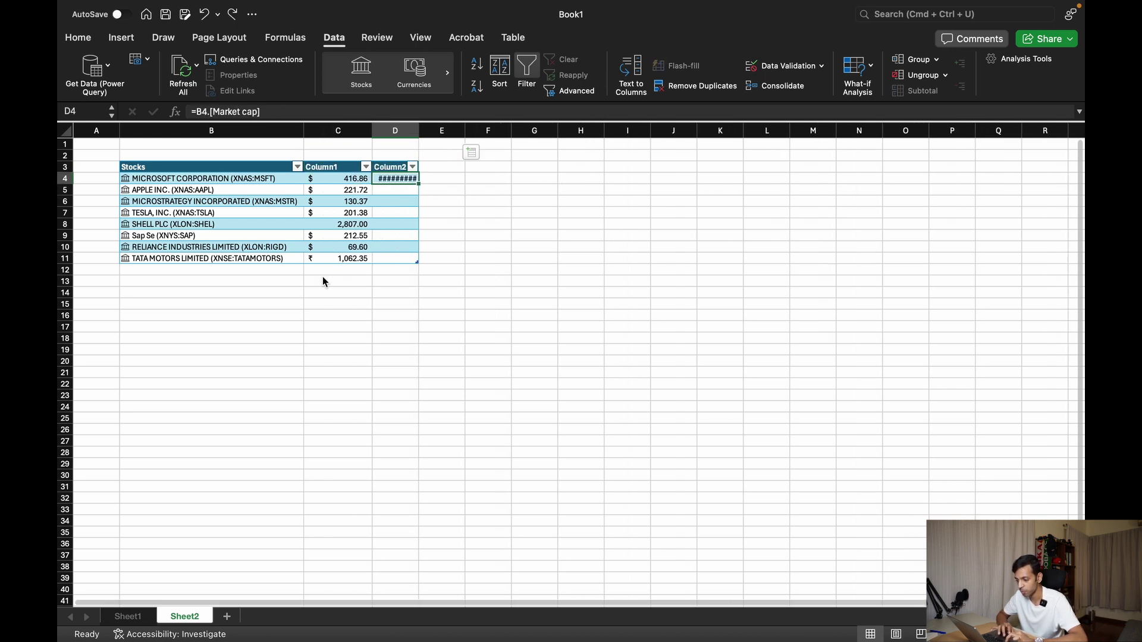
pyautogui.press('super+z')
pyautogui.press('super+z')
pyautogui.press('super+z')
pyautogui.press('super+z')
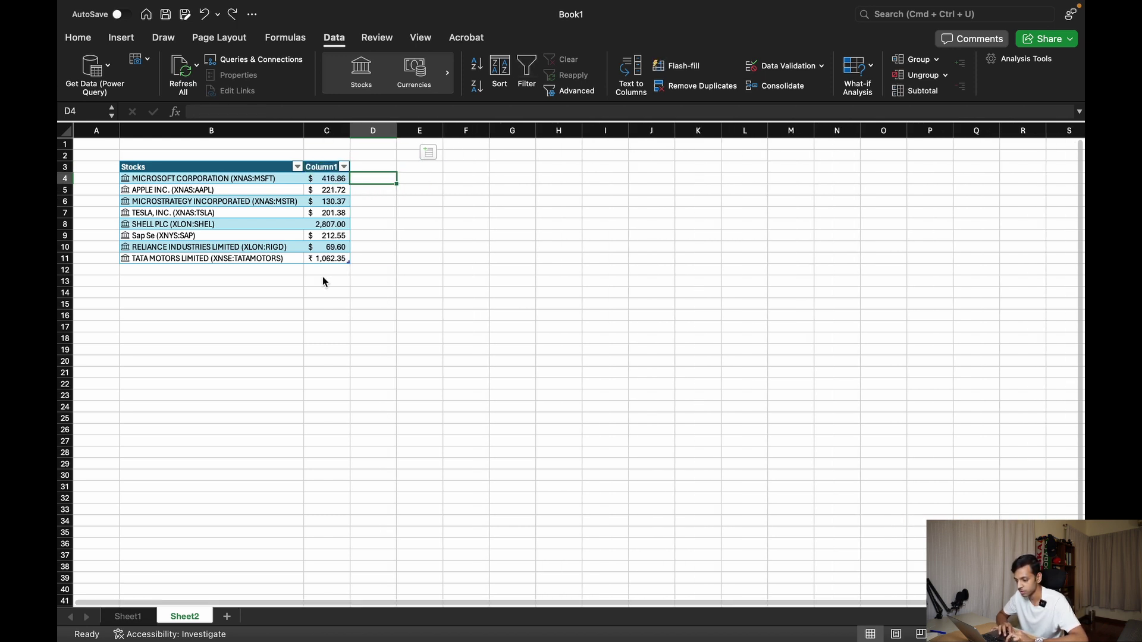
pyautogui.press('super+z')
pyautogui.press('super+z')
pyautogui.press('super+z')
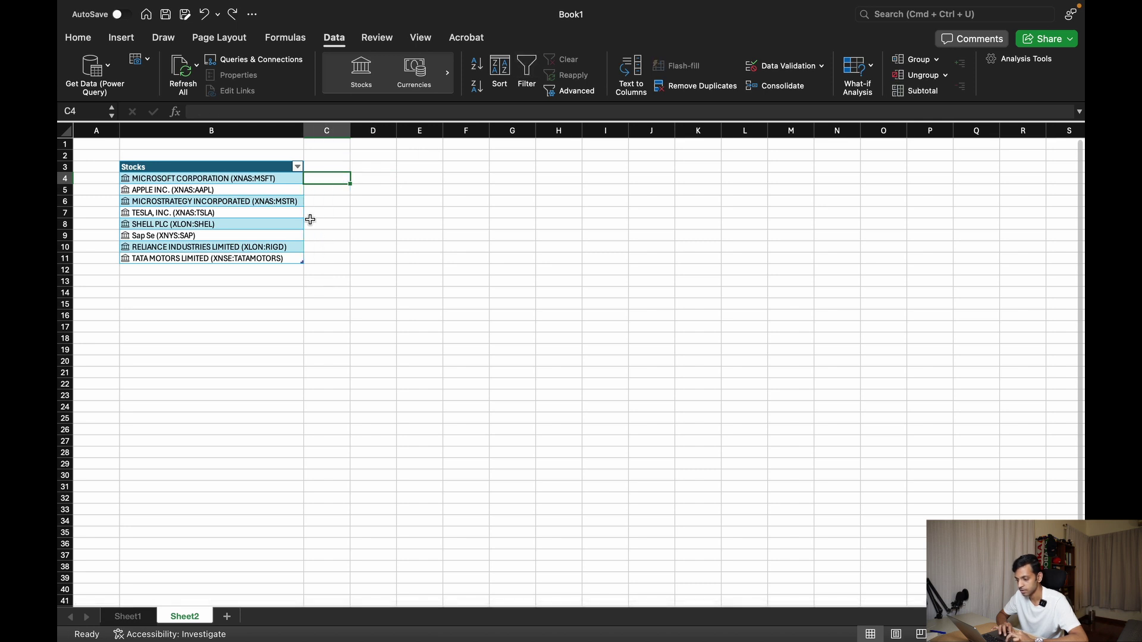
pyautogui.click(288, 179)
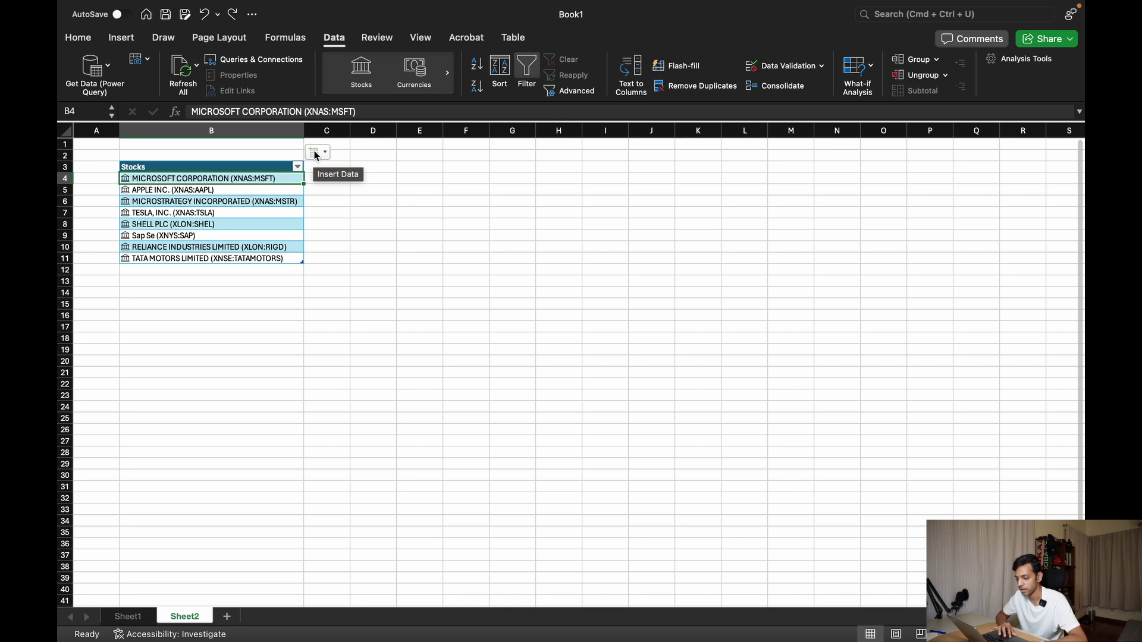
# Insert an Official name column into the Stocks table and widen column C to fit it.
pyautogui.click(316, 153)
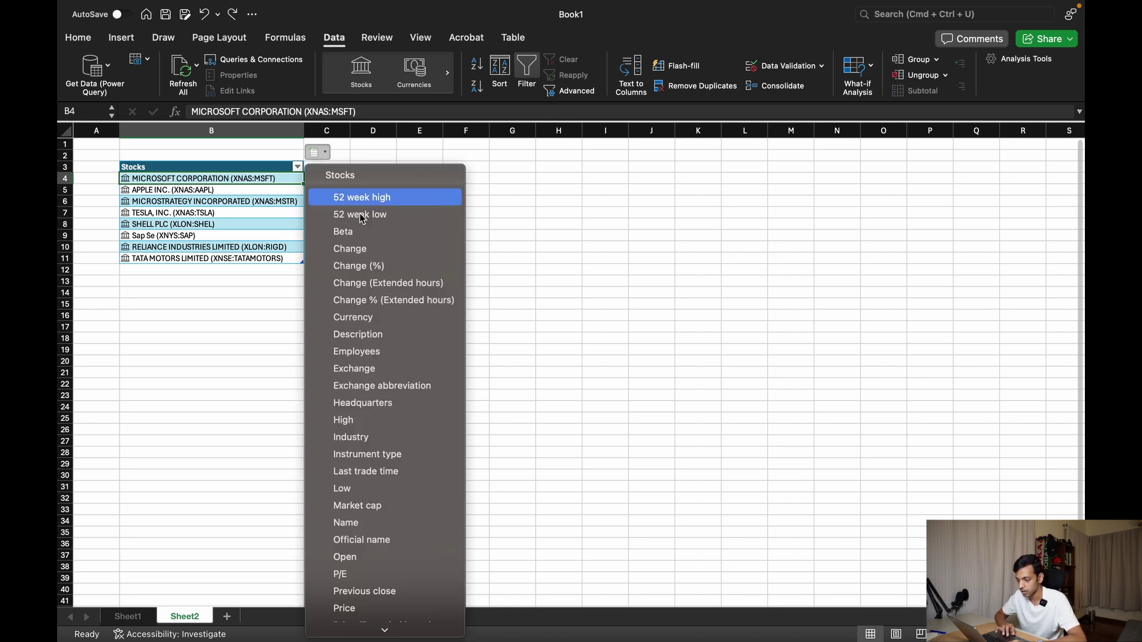
pyautogui.scroll(-3, 383, 354)
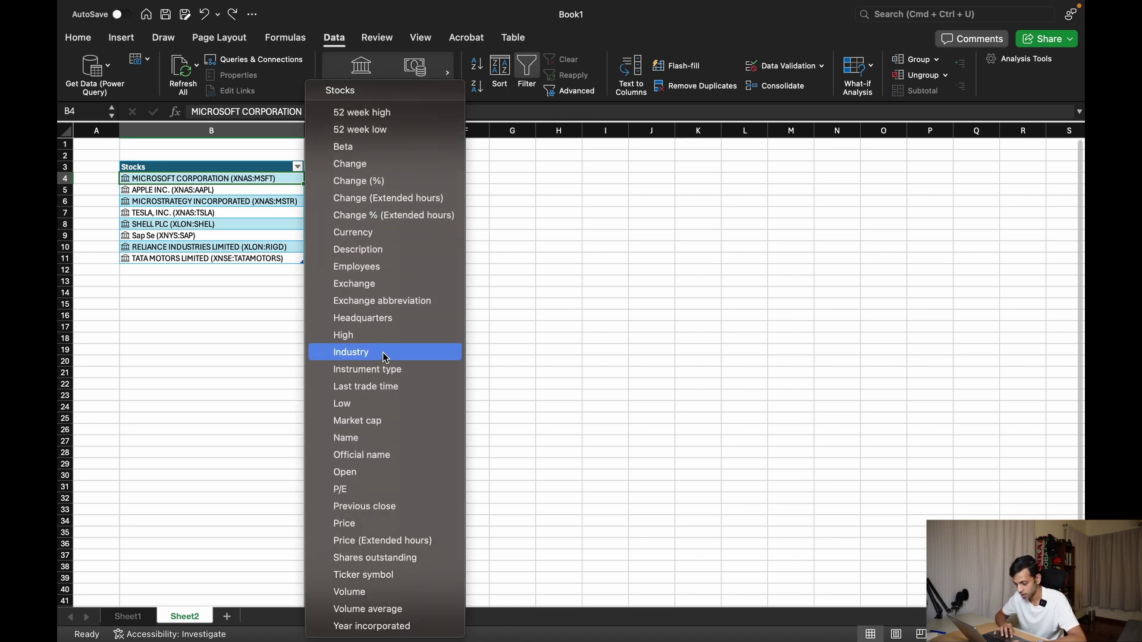
pyautogui.click(363, 449)
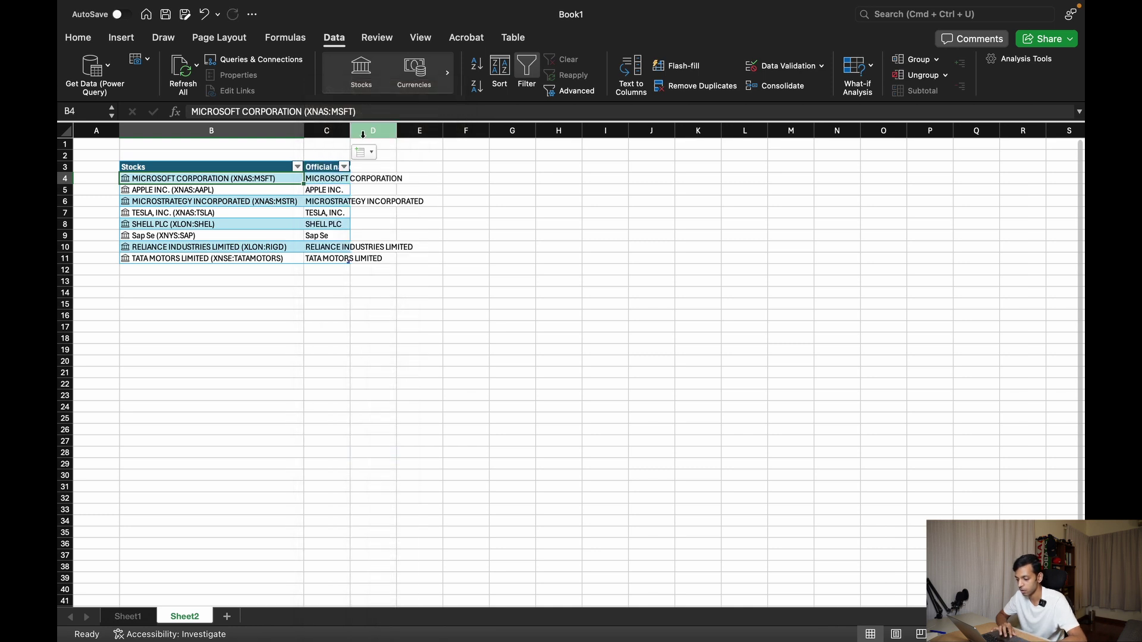
pyautogui.moveTo(351, 130); pyautogui.dragTo(430, 130)
pyautogui.click(404, 154)
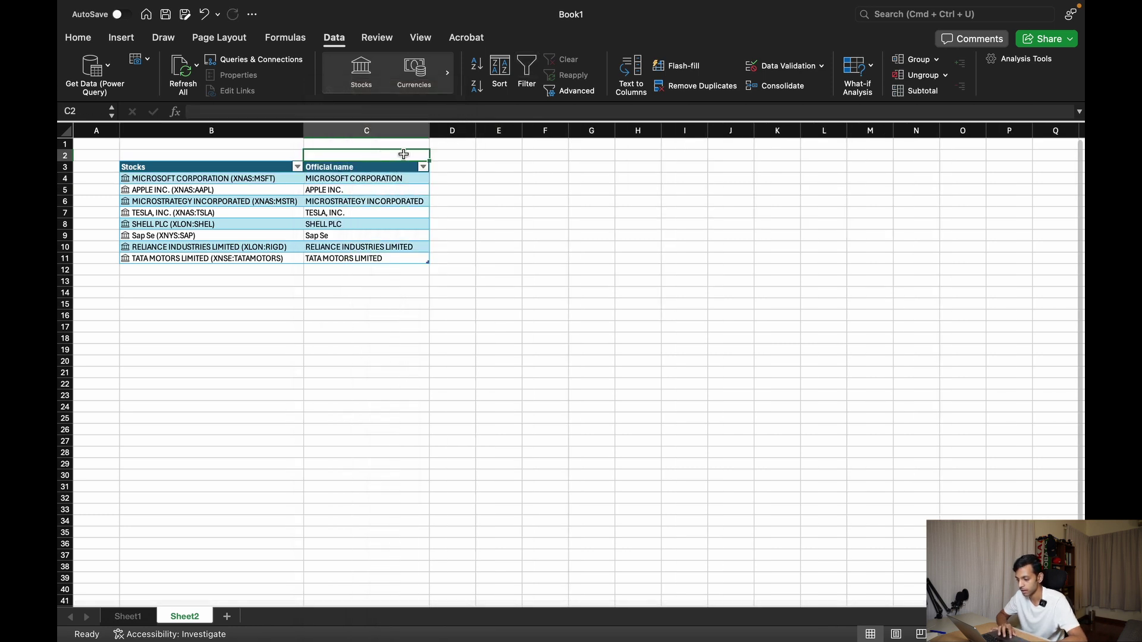
pyautogui.click(409, 179)
# Insert an Industry column, autofit column D, and begin adding a Price field.
pyautogui.click(440, 153)
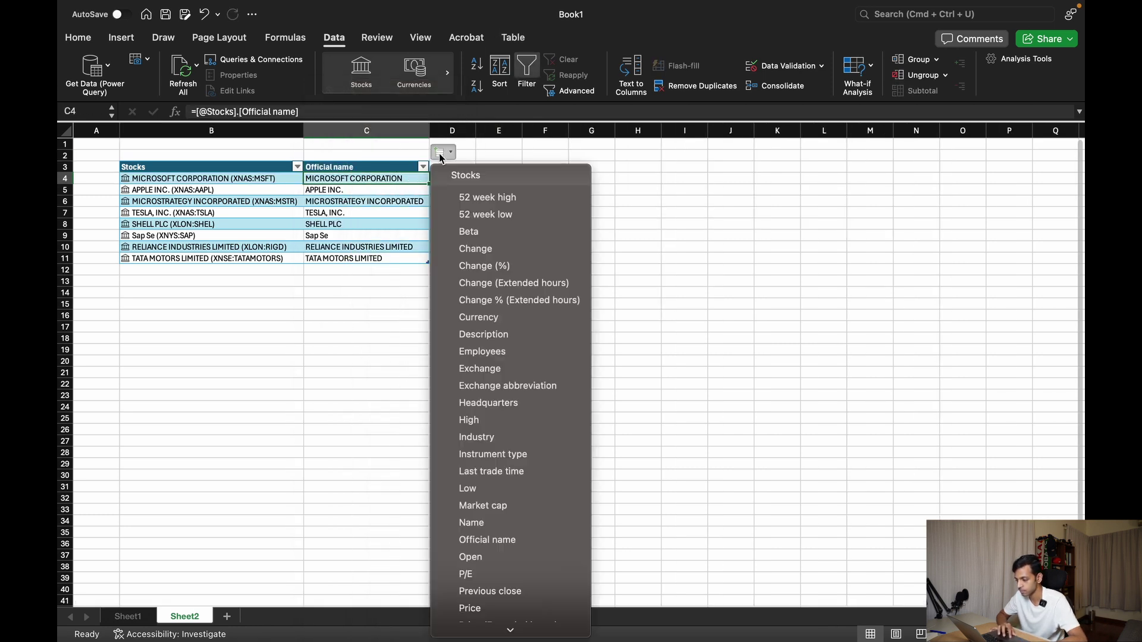
pyautogui.scroll(-3, 475, 409)
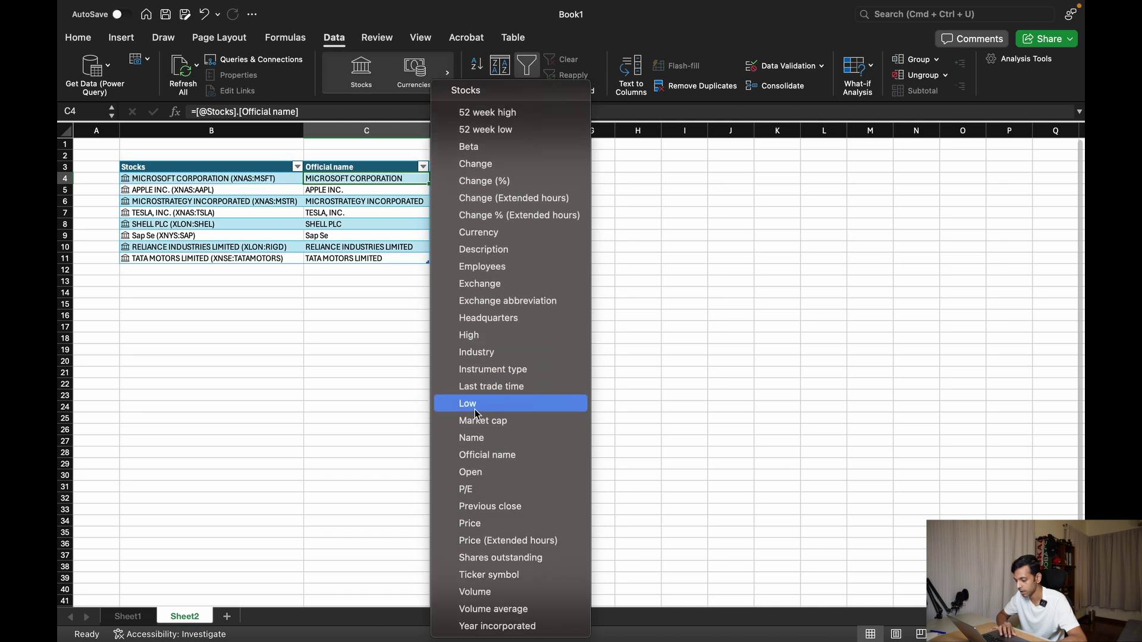
pyautogui.click(476, 352)
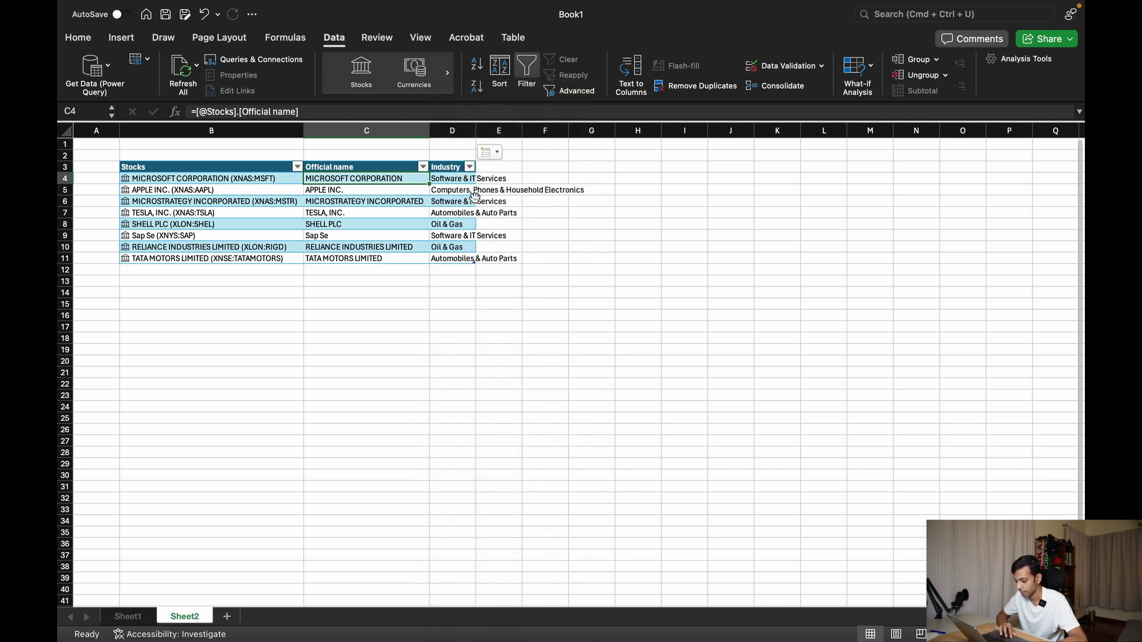
pyautogui.doubleClick(476, 130)
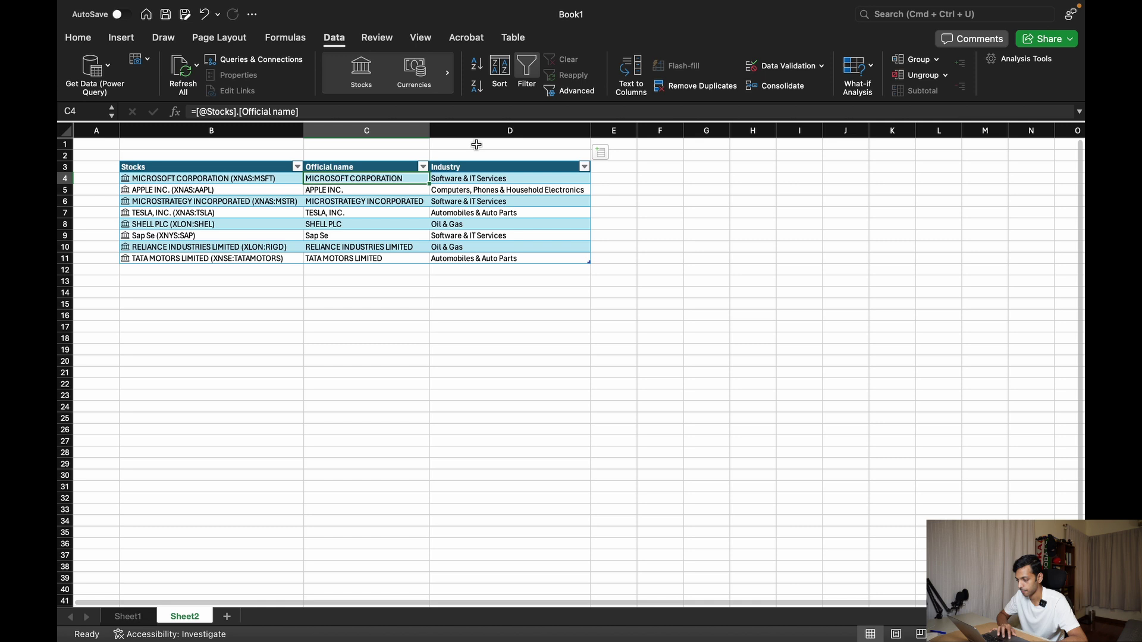
pyautogui.click(600, 152)
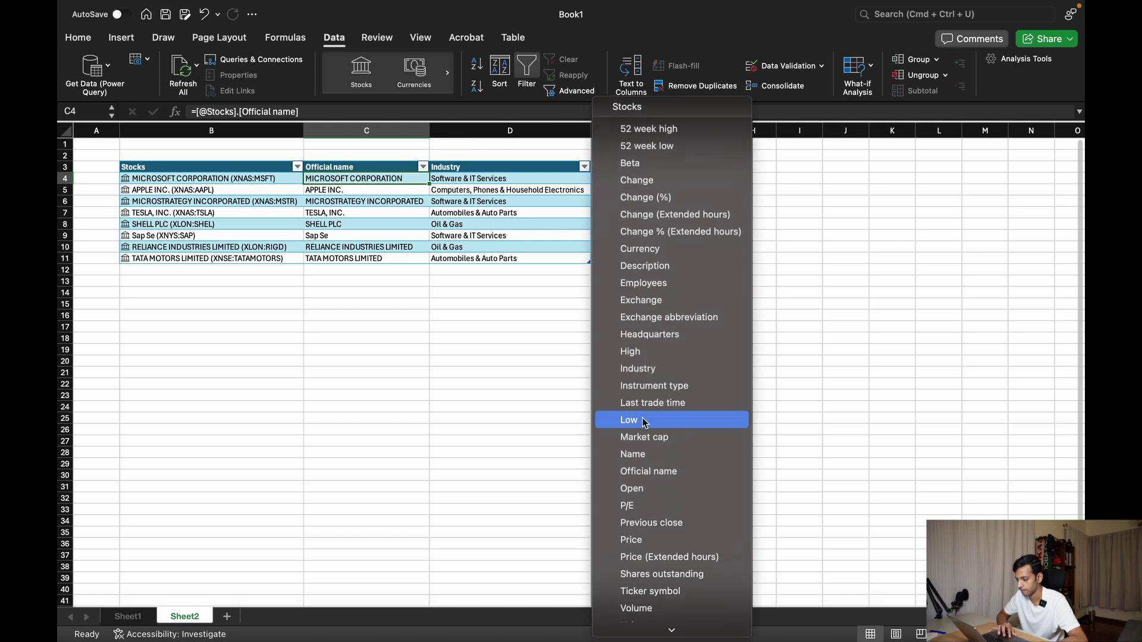
pyautogui.scroll(-1, 646, 422)
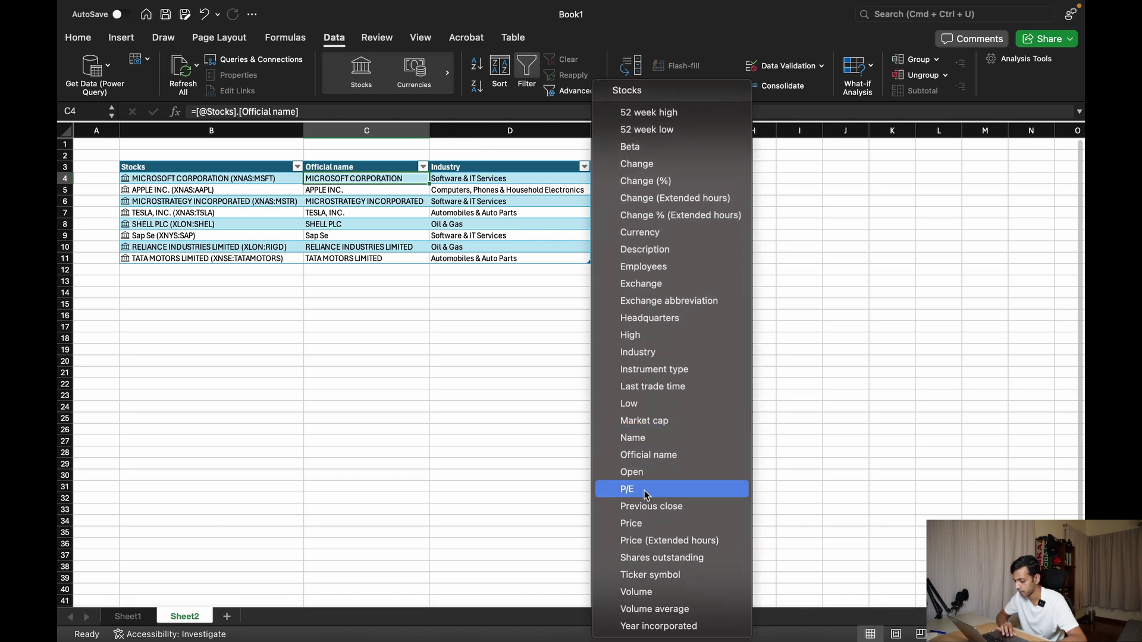
# Add Price and Shares outstanding columns to the Stocks table and autofit column F.
pyautogui.click(648, 526)
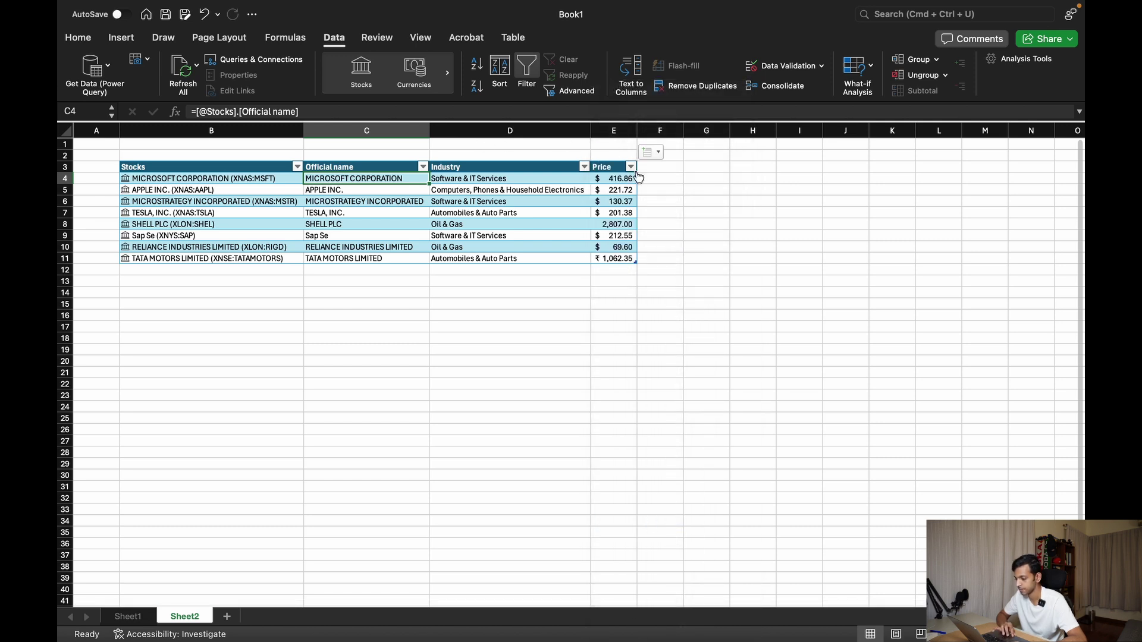
pyautogui.click(652, 152)
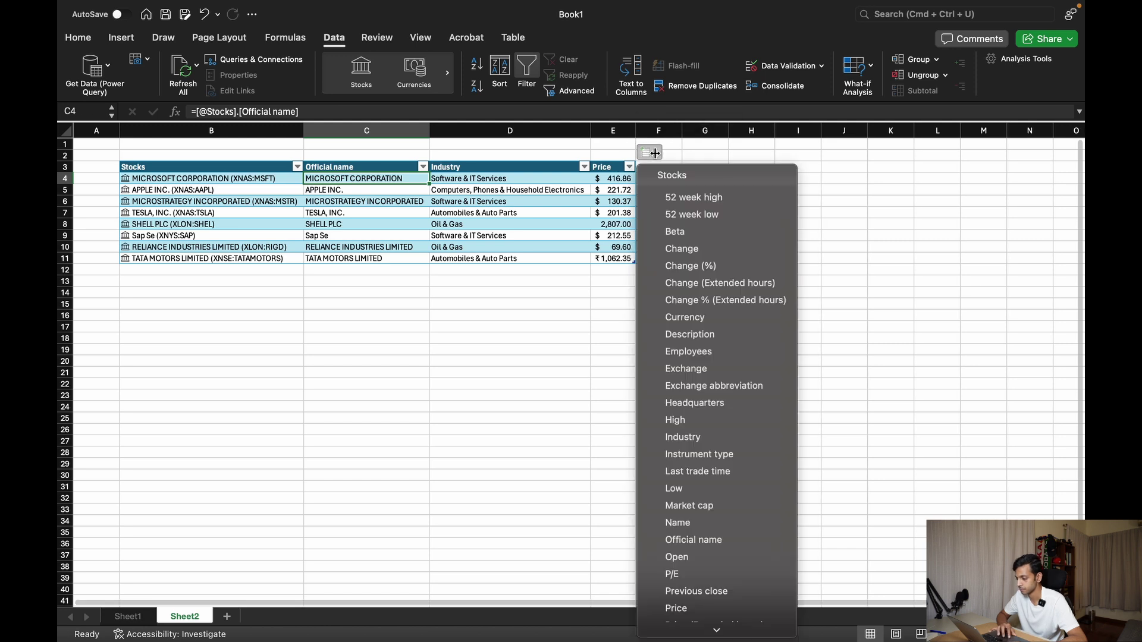
pyautogui.scroll(-1, 718, 495)
pyautogui.scroll(-1, 719, 494)
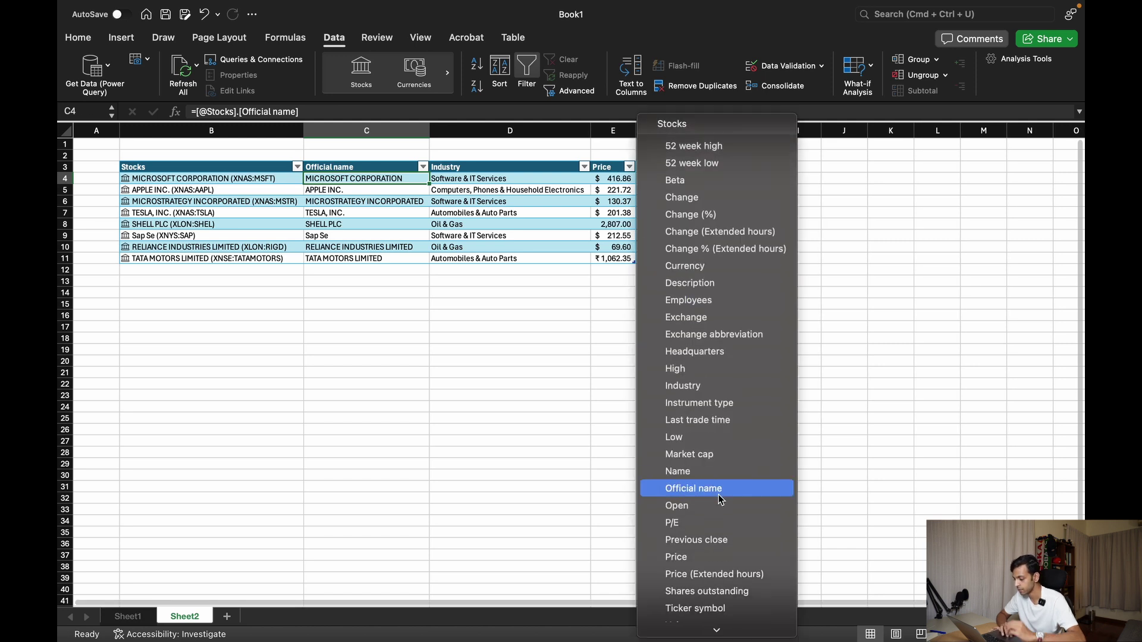
pyautogui.scroll(-2, 718, 494)
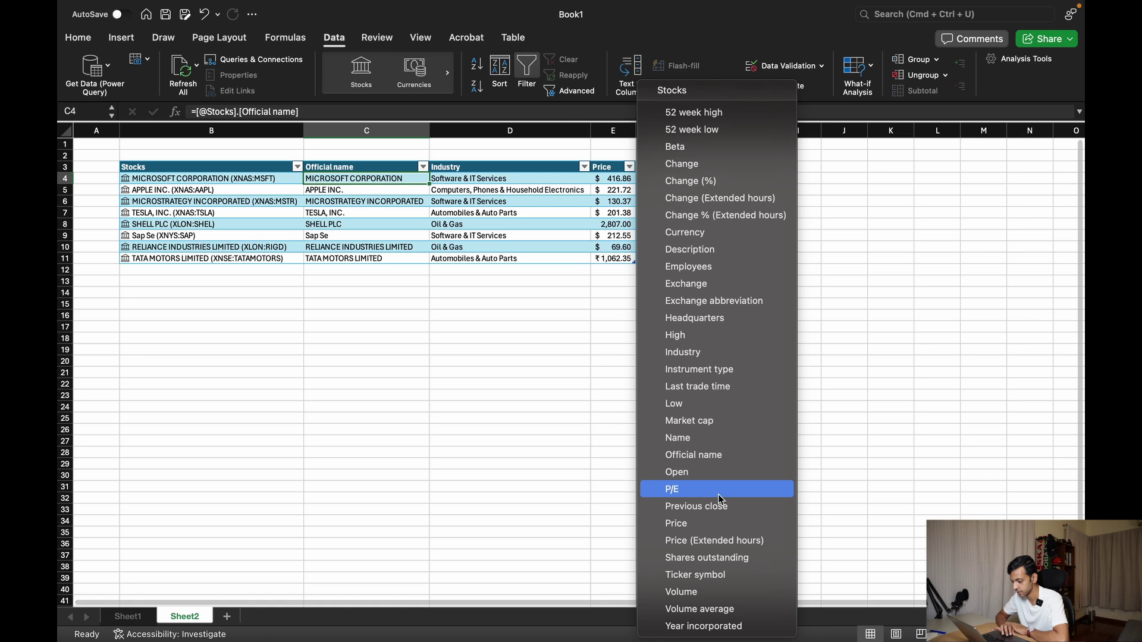
pyautogui.click(716, 562)
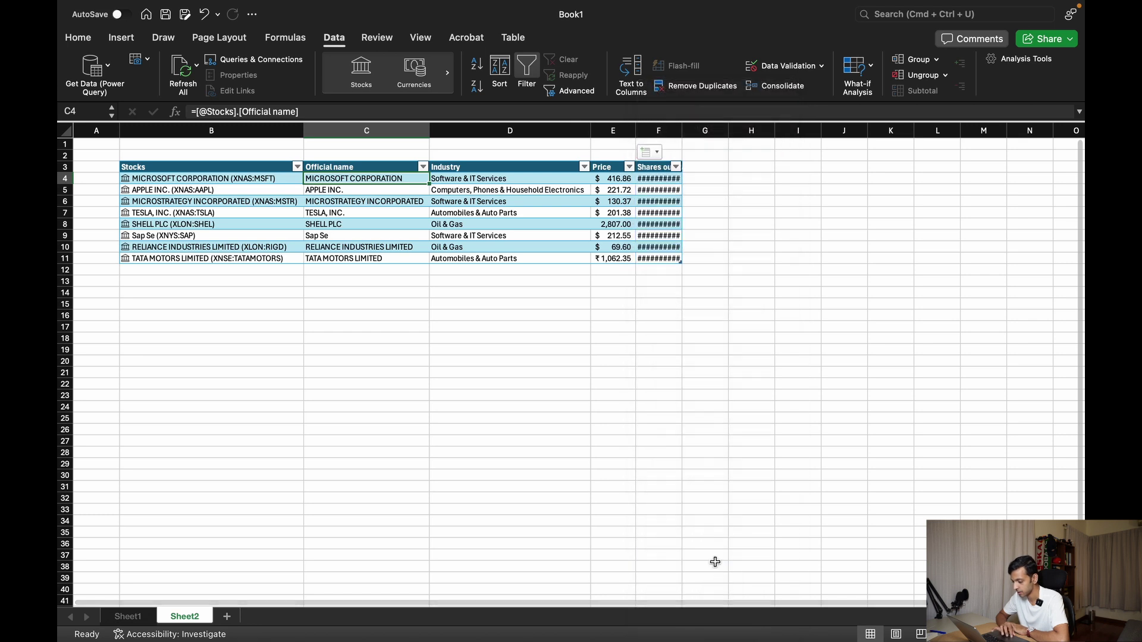
pyautogui.doubleClick(682, 130)
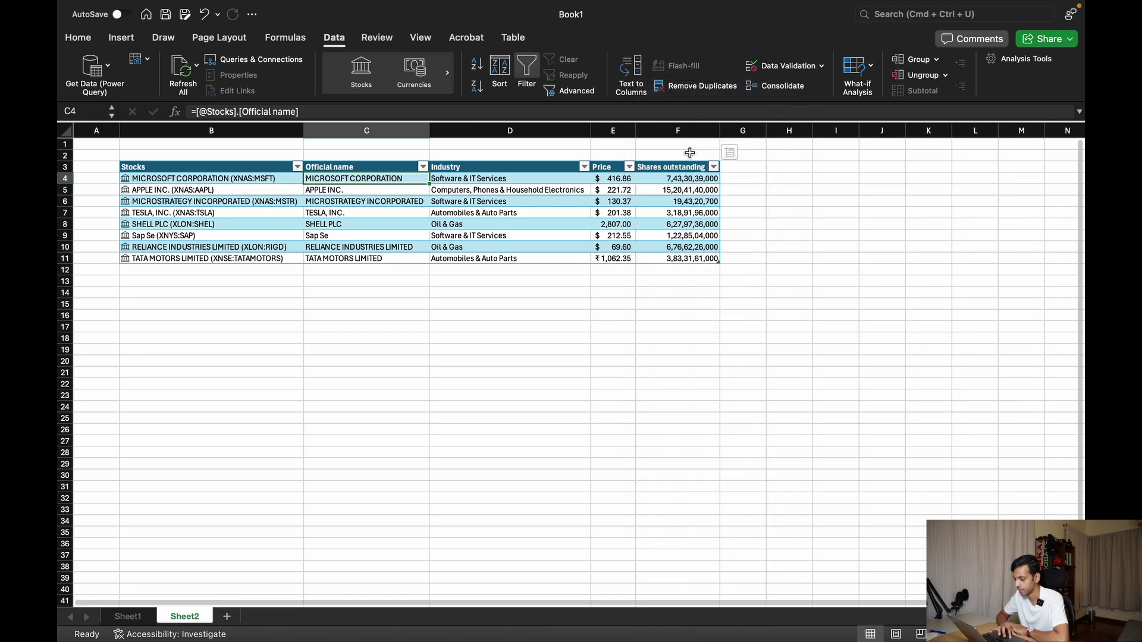
# Add Volume, P/E and Beta columns to the Stocks table.
pyautogui.click(730, 152)
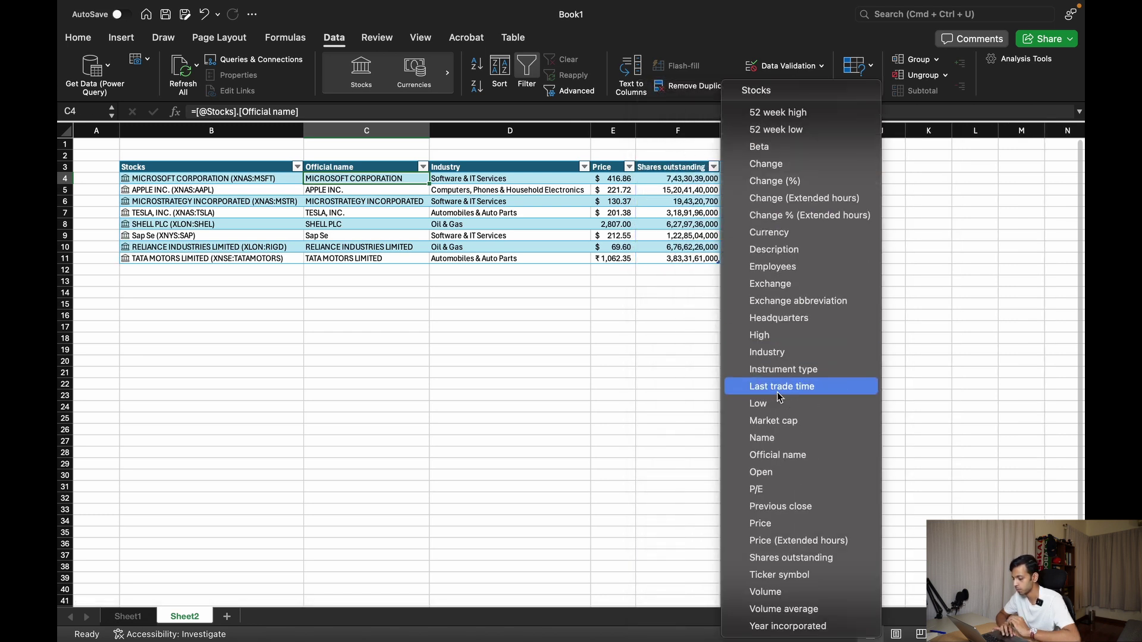
pyautogui.click(768, 592)
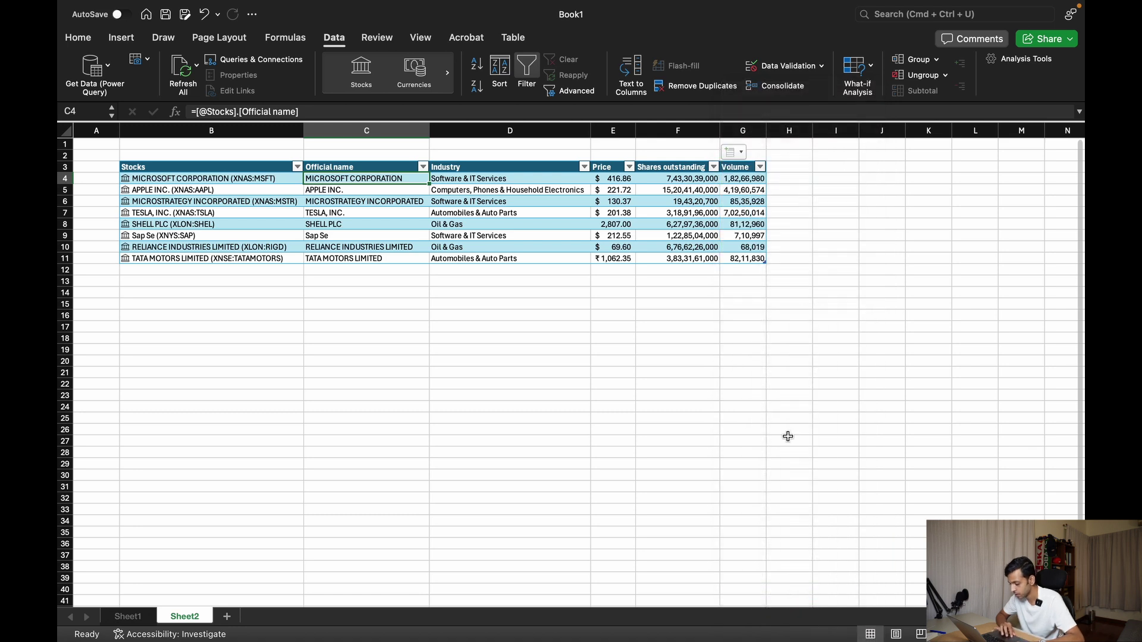
pyautogui.moveTo(766, 131); pyautogui.dragTo(766, 130)
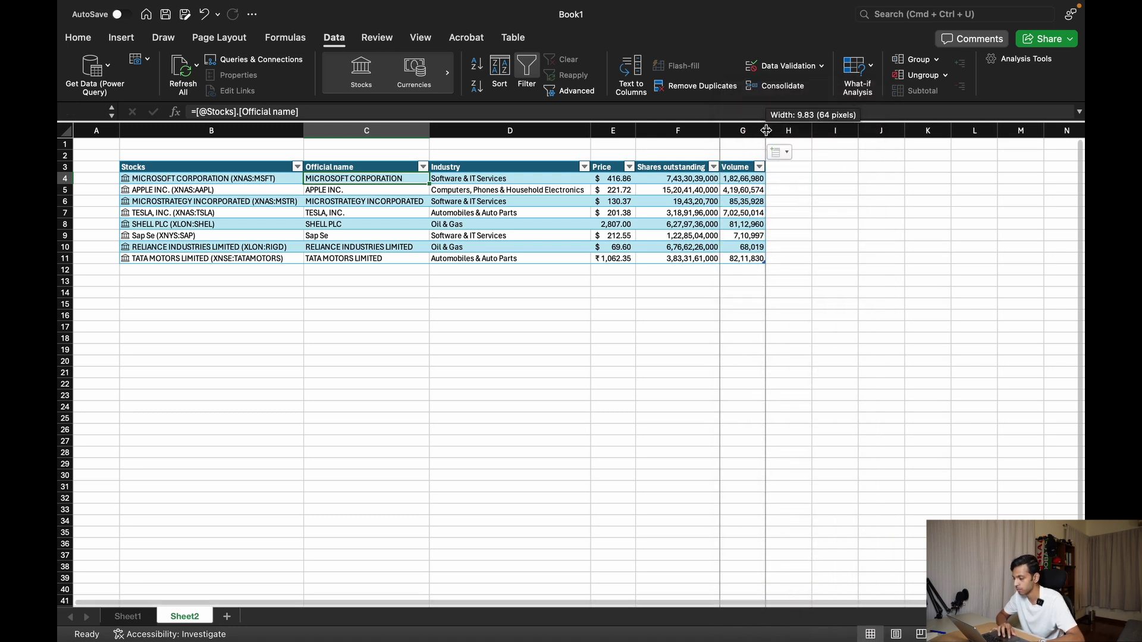
pyautogui.click(778, 153)
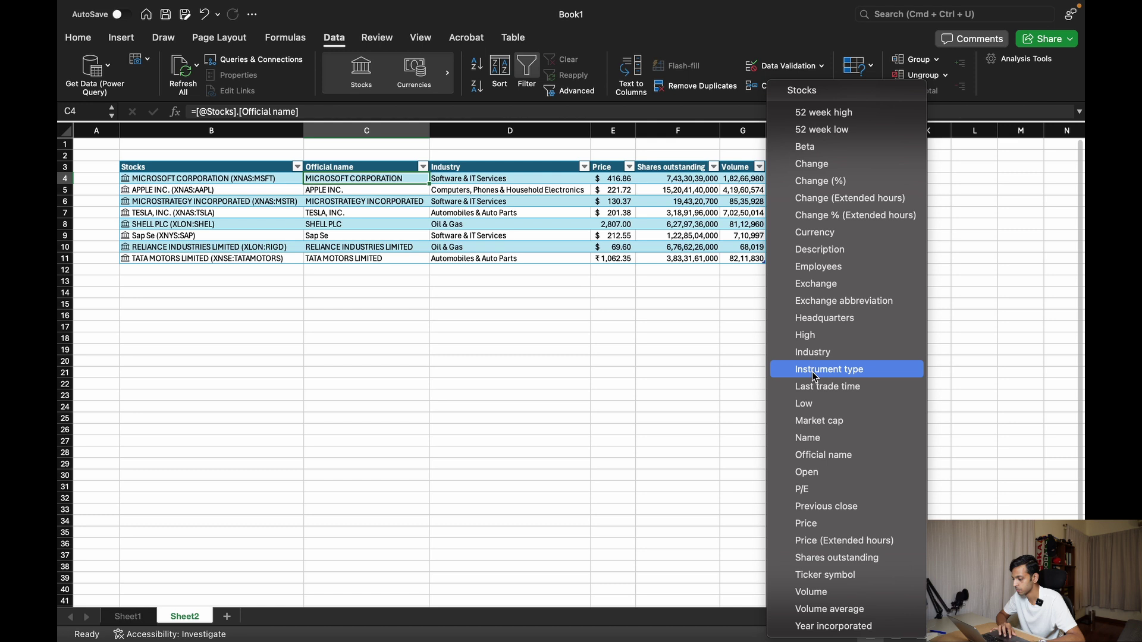
pyautogui.click(831, 490)
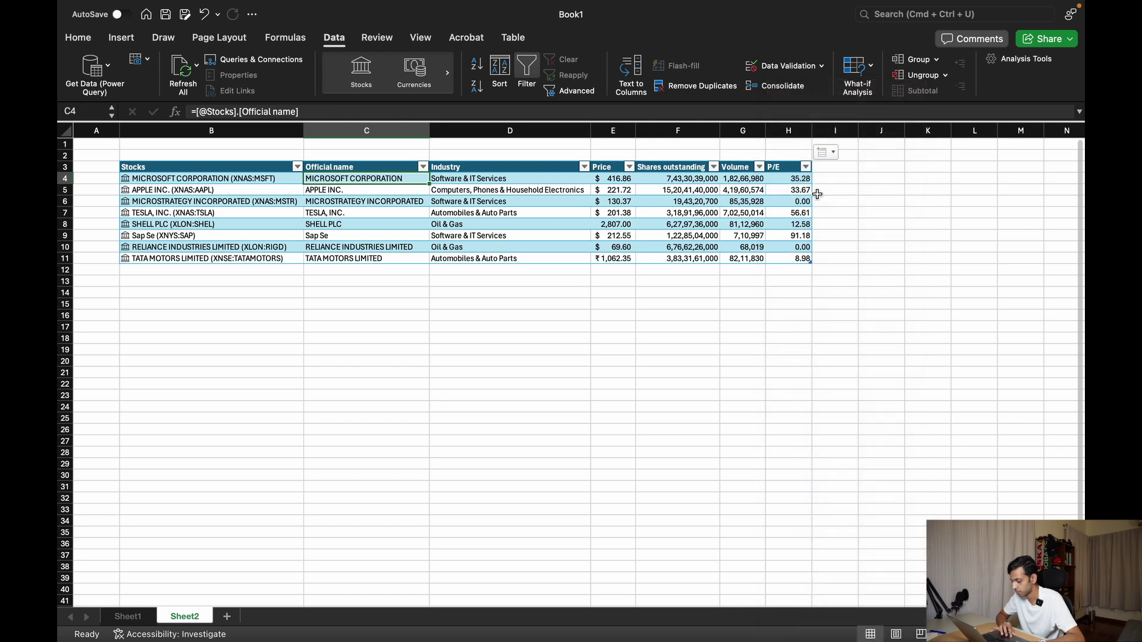
pyautogui.click(825, 153)
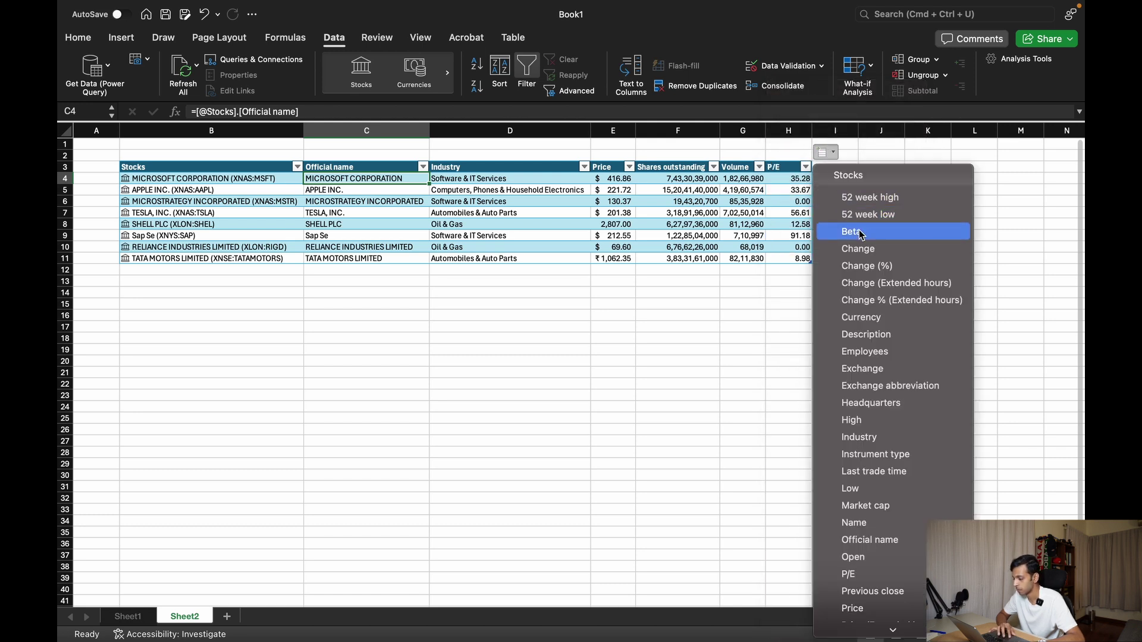
pyautogui.click(851, 231)
# Add 52 week high, 52 week low and Instrument type columns to the Stocks table.
pyautogui.click(873, 150)
pyautogui.click(900, 198)
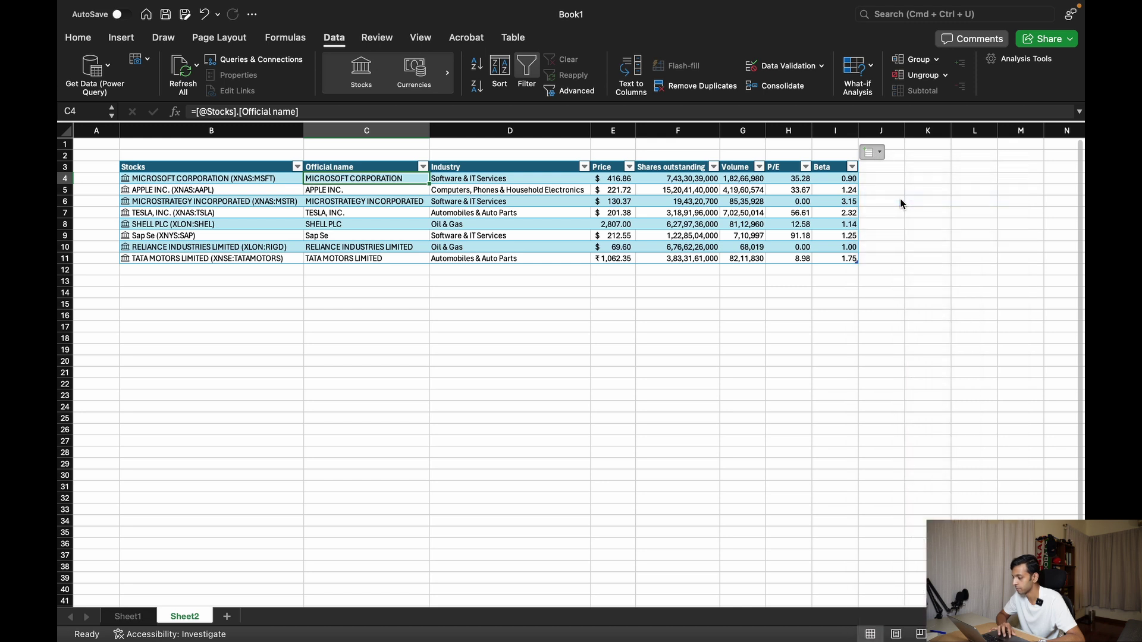
pyautogui.click(919, 153)
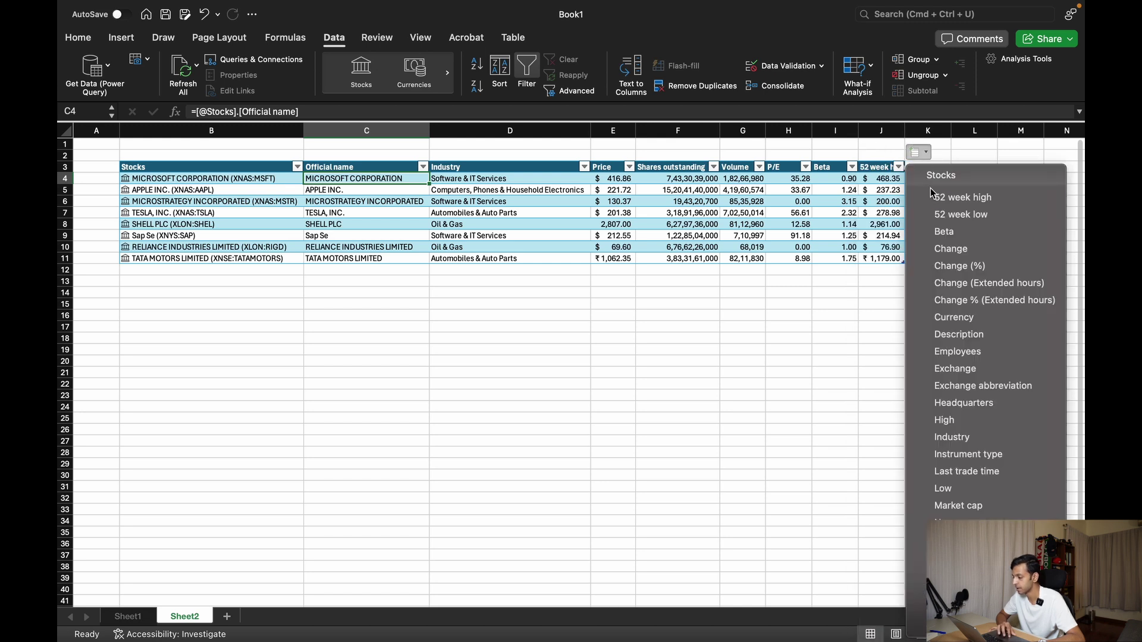
pyautogui.click(946, 214)
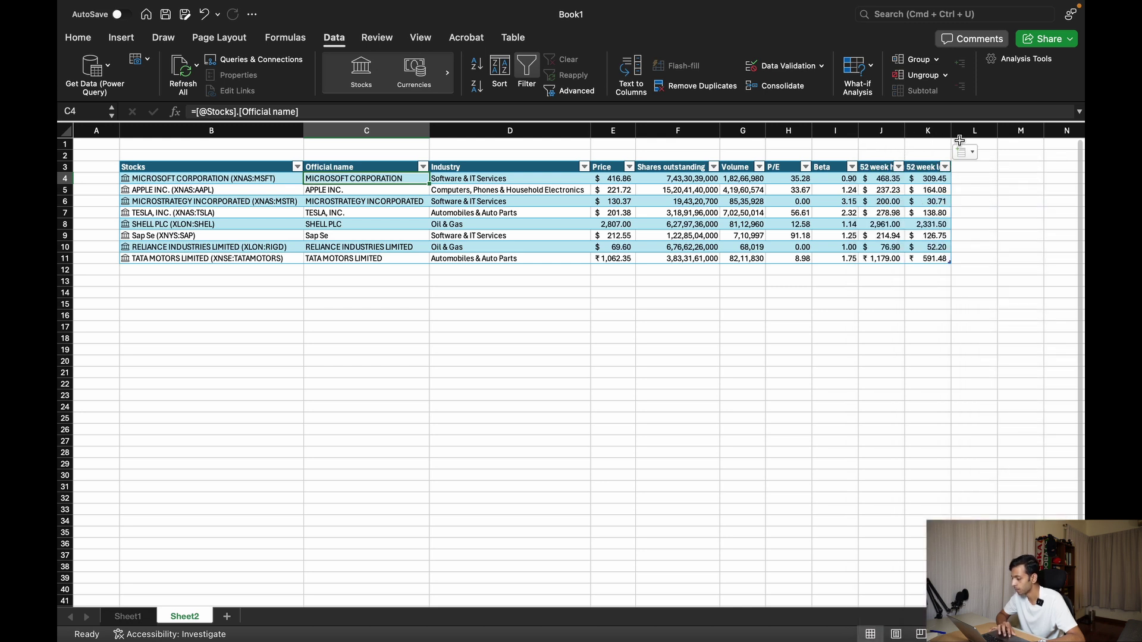
pyautogui.click(967, 153)
pyautogui.scroll(-3, 967, 333)
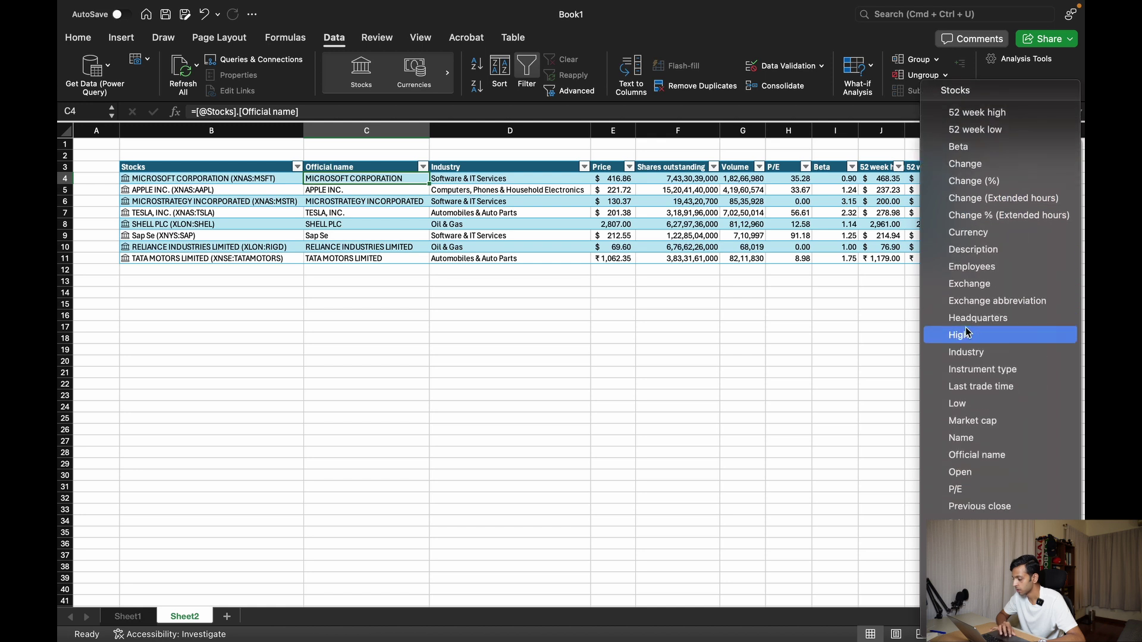
pyautogui.click(984, 374)
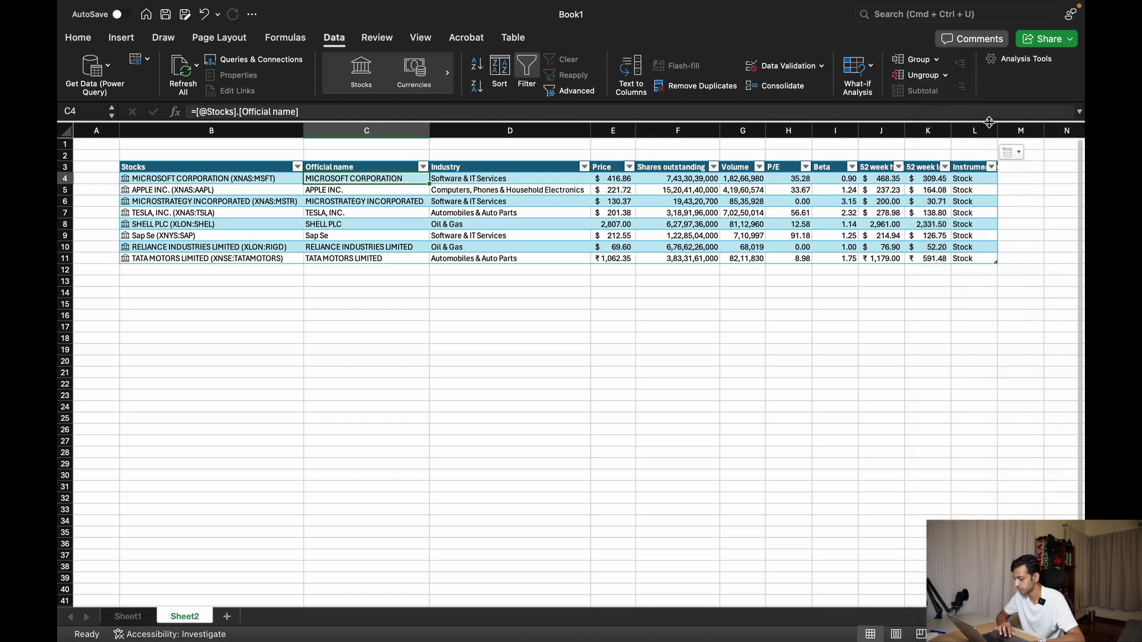